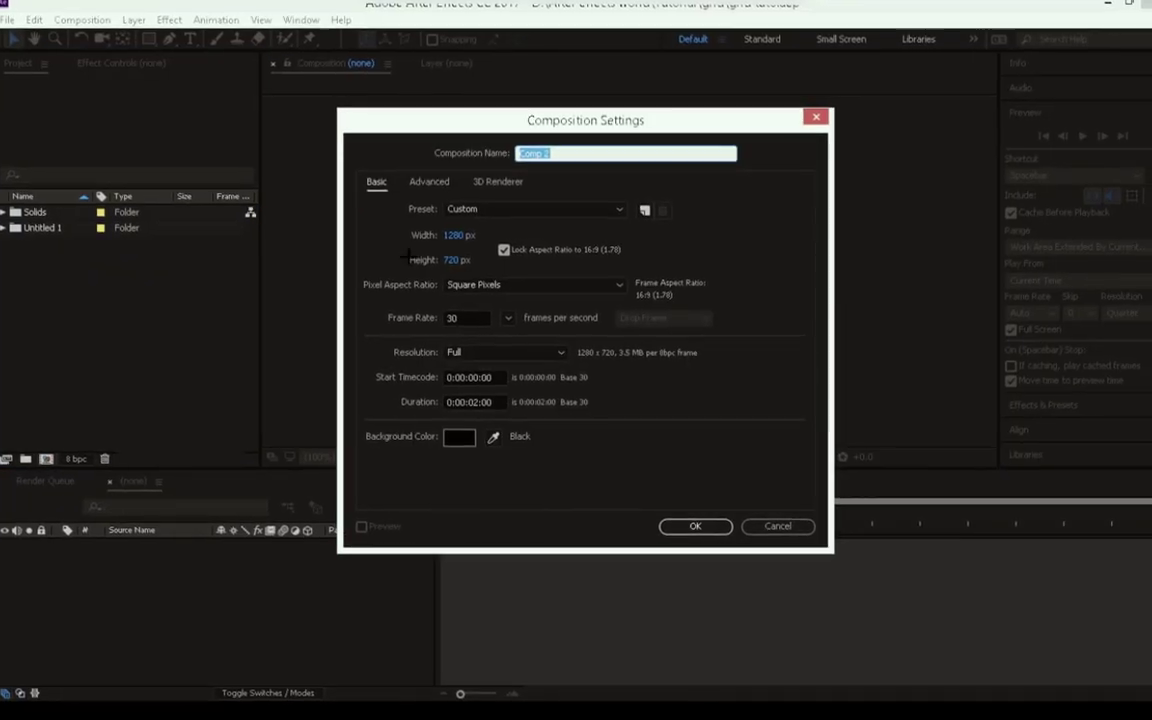
- Create Comp 2 and add a full-frame black solid layer to it
{"action": "left_click", "coordinate": [700, 527]}
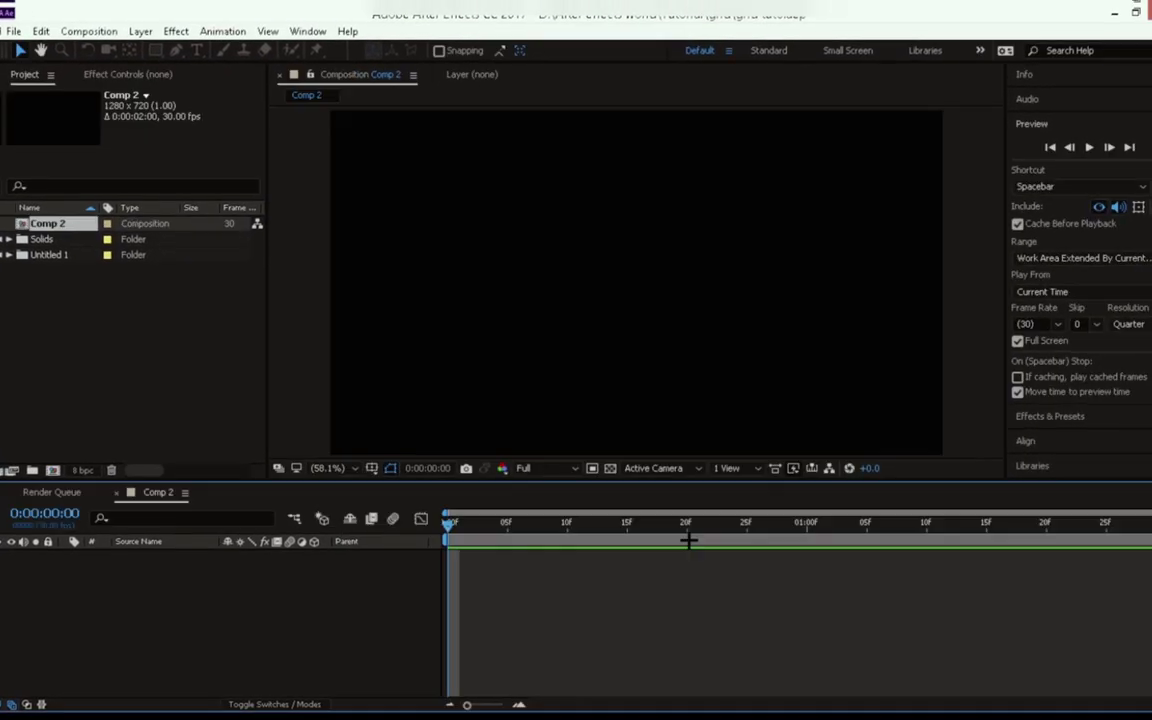
{"action": "right_click", "coordinate": [258, 596]}
{"action": "mouse_move", "coordinate": [360, 409]}
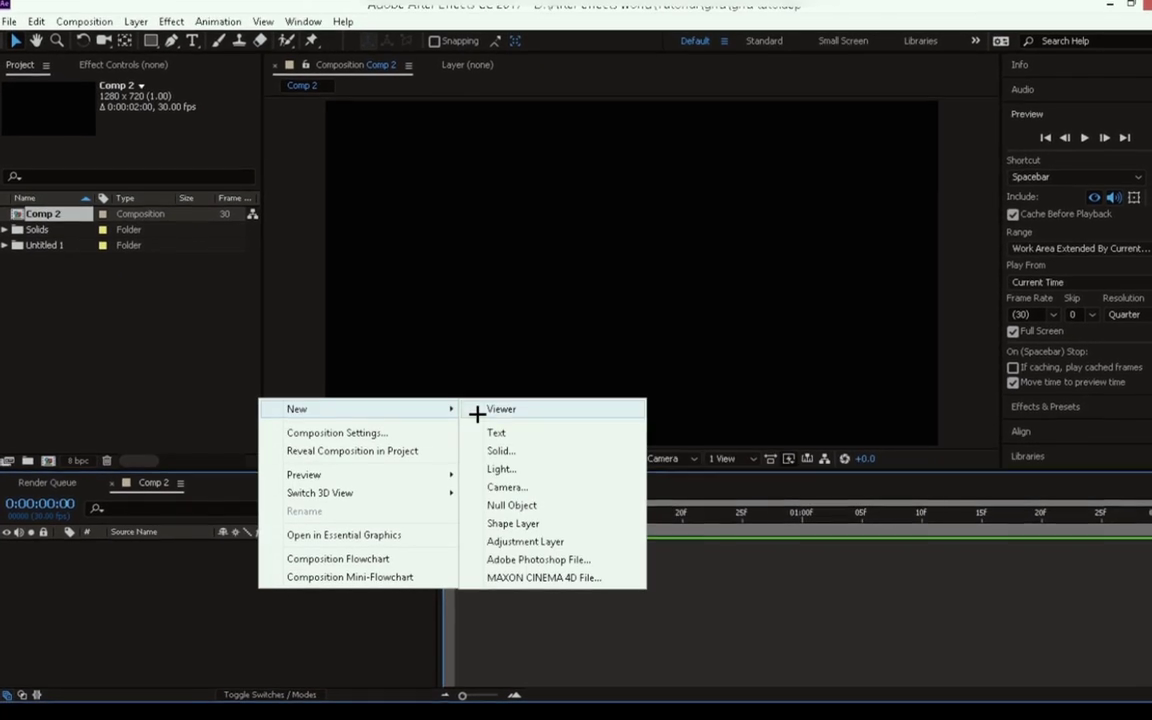
{"action": "left_click", "coordinate": [503, 451]}
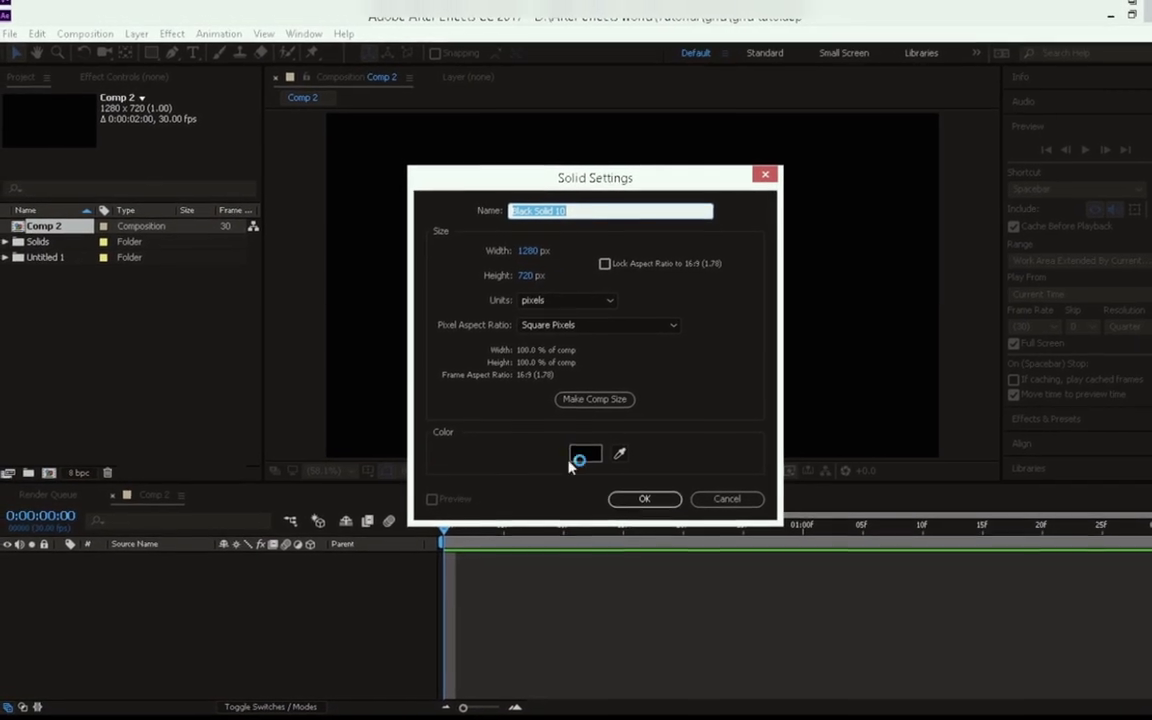
{"action": "left_click", "coordinate": [620, 499]}
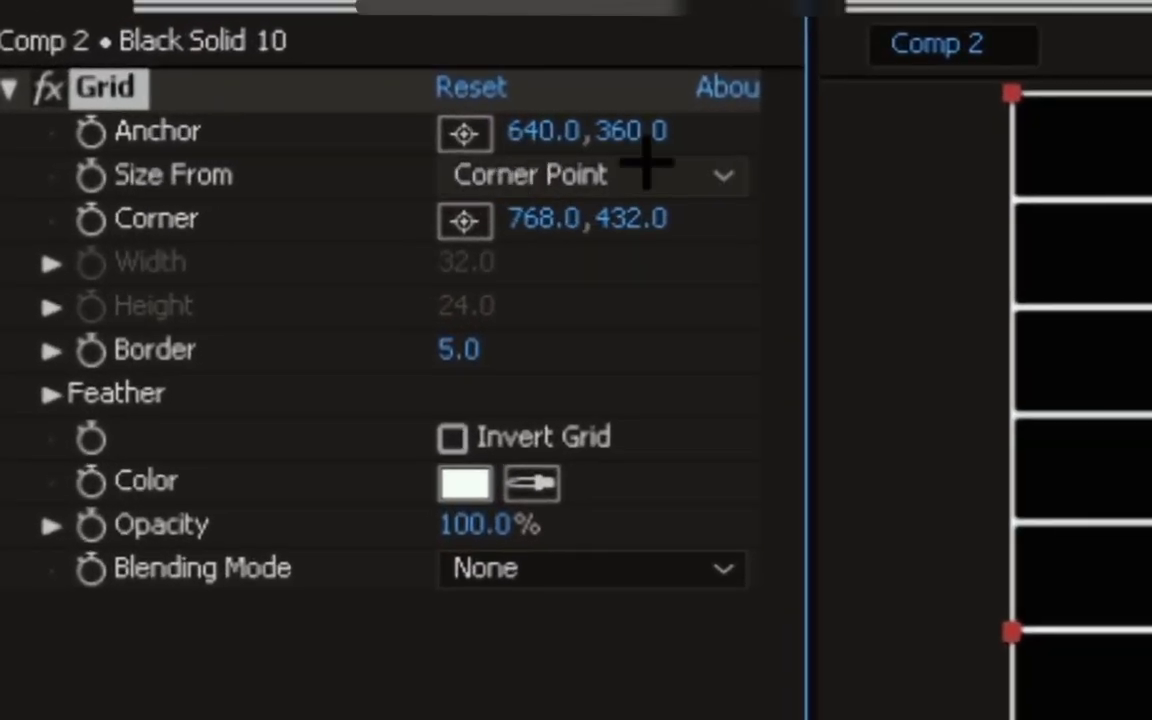
- Size the Grid by Width & Height Sliders, setting Width and Height to 250
{"action": "left_click", "coordinate": [262, 136]}
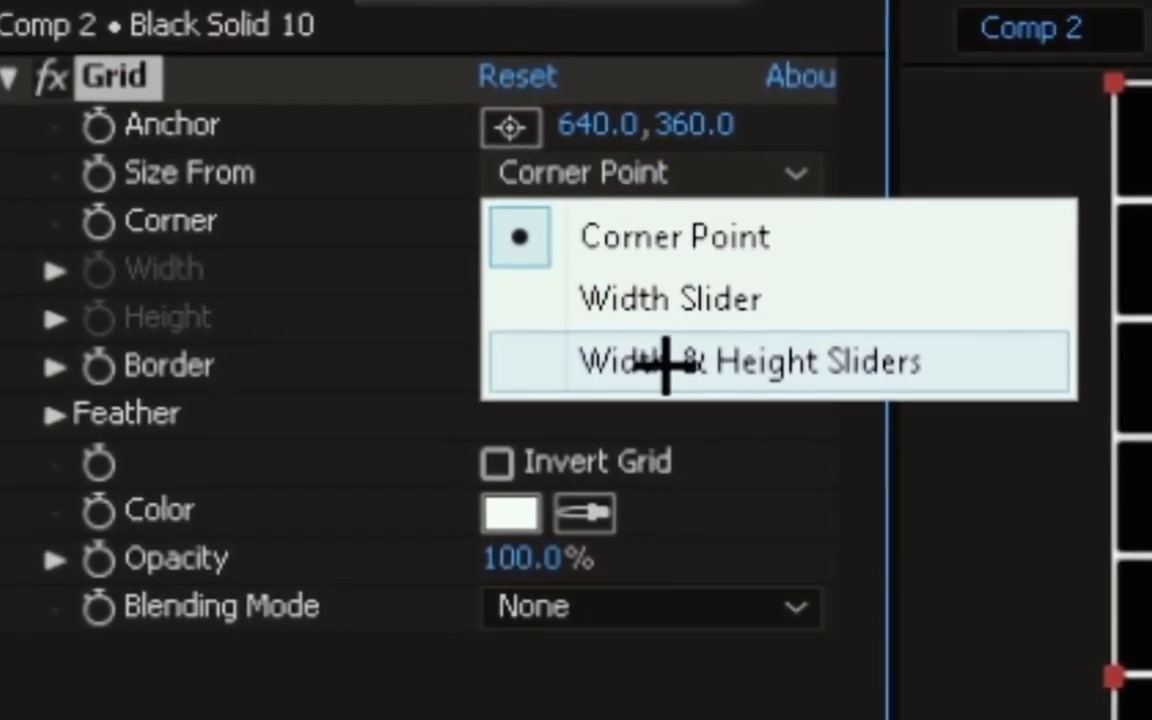
{"action": "left_click", "coordinate": [665, 362]}
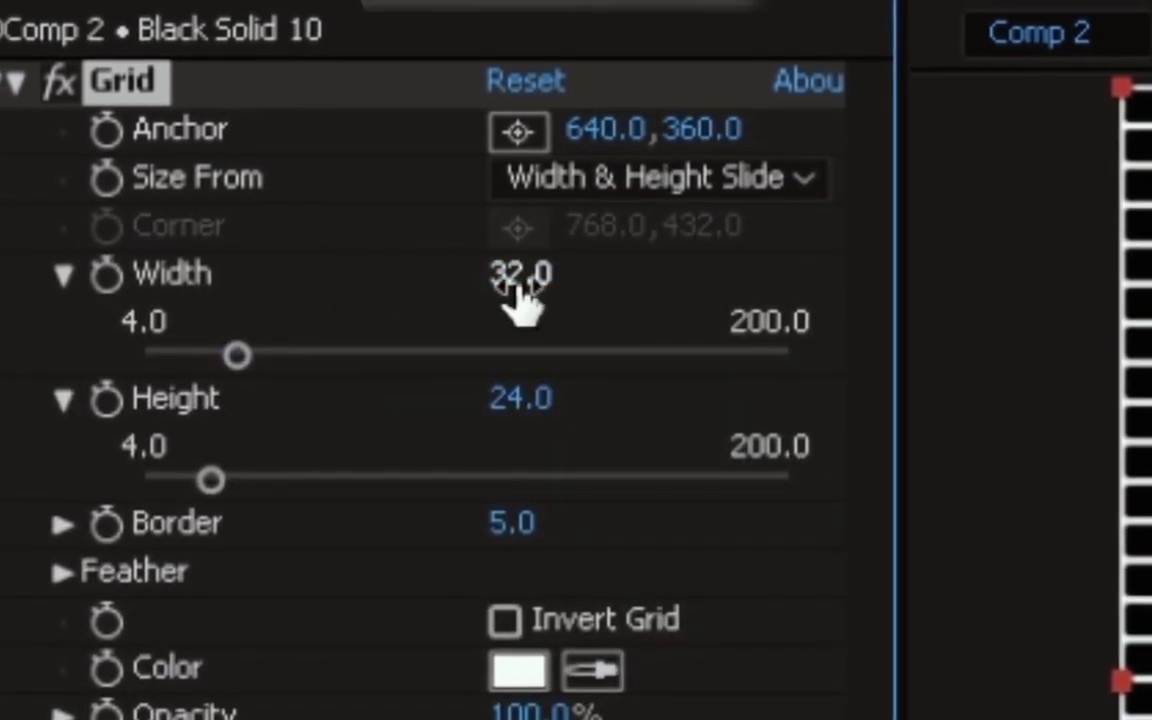
{"action": "left_click", "coordinate": [520, 285]}
{"action": "type", "text": "250"}
{"action": "key", "text": "Return"}
{"action": "left_click", "coordinate": [525, 390]}
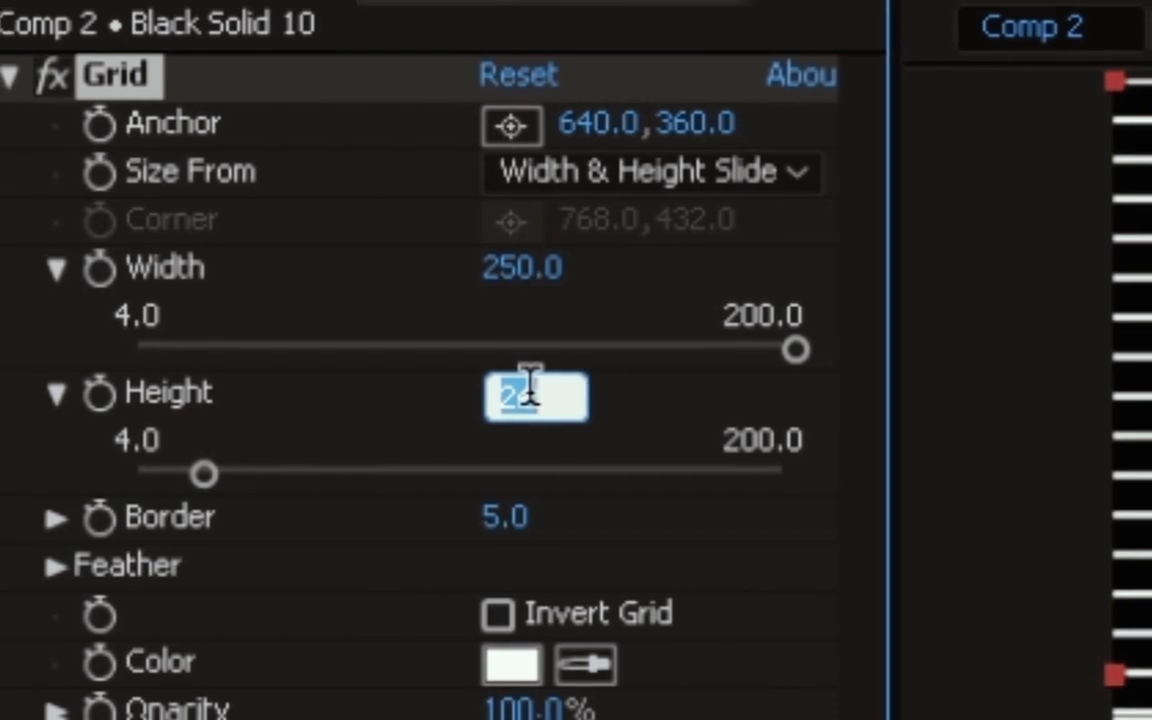
{"action": "type", "text": "250"}
{"action": "key", "text": "Return"}
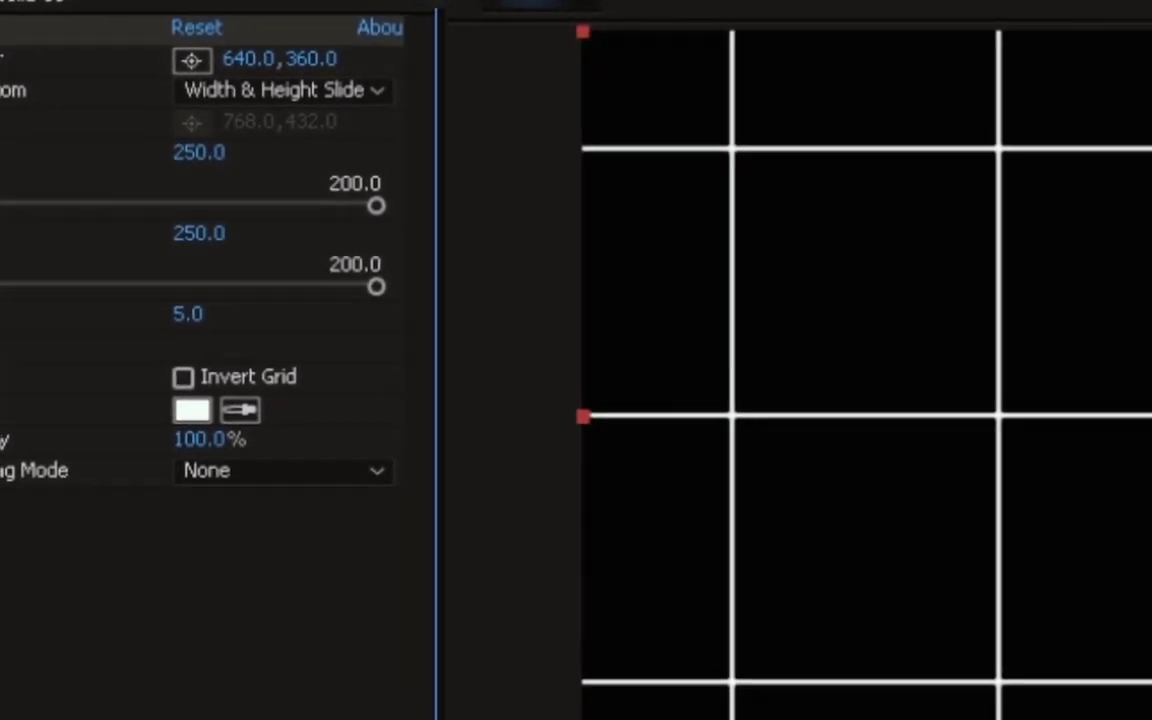
- Make the grid layer 3D and show its Position and Rotation properties
{"action": "left_click", "coordinate": [100, 610]}
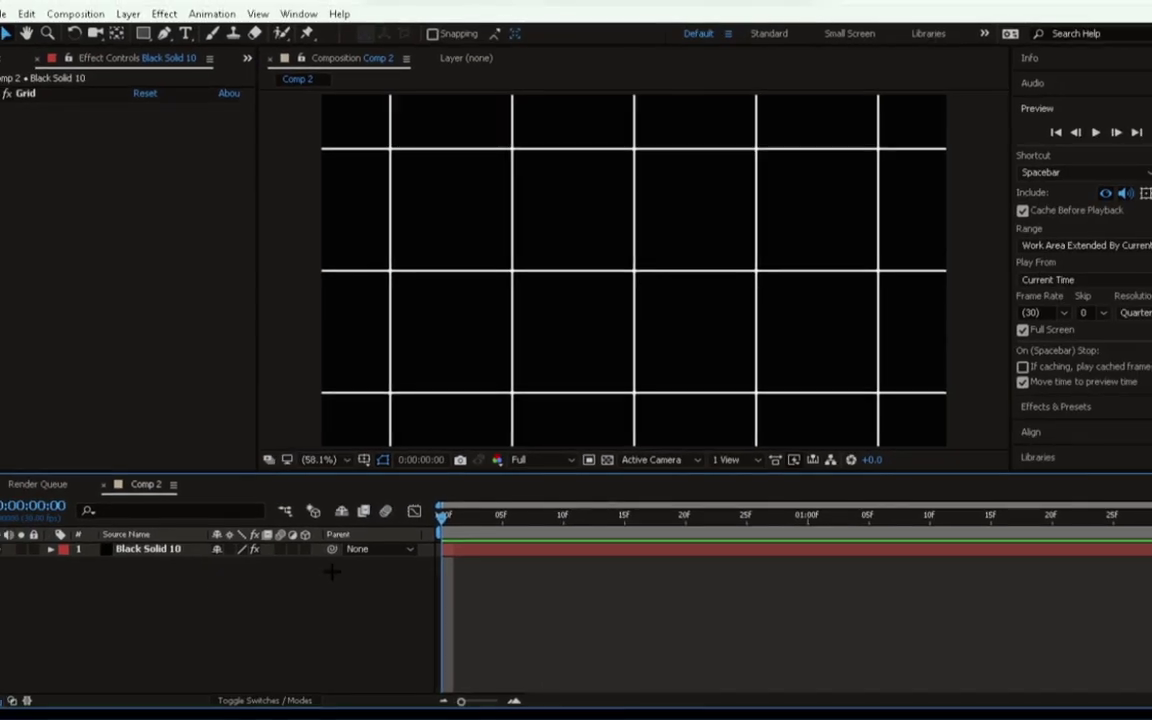
{"action": "left_click", "coordinate": [305, 549]}
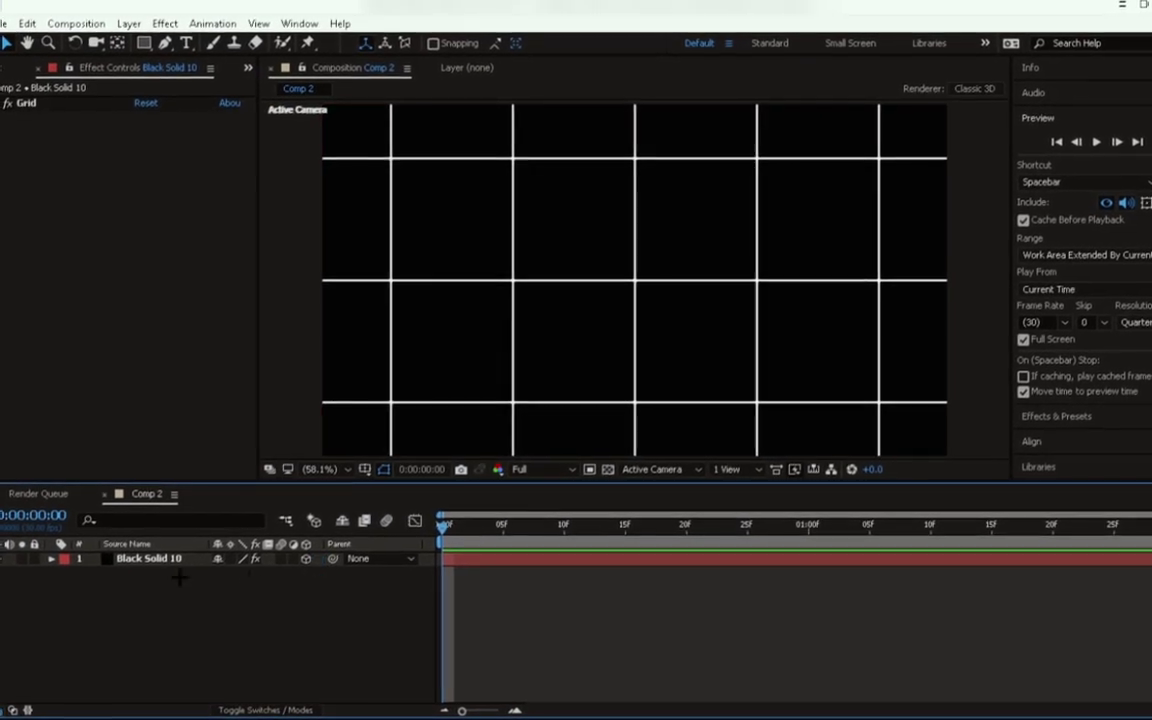
{"action": "left_click", "coordinate": [155, 557]}
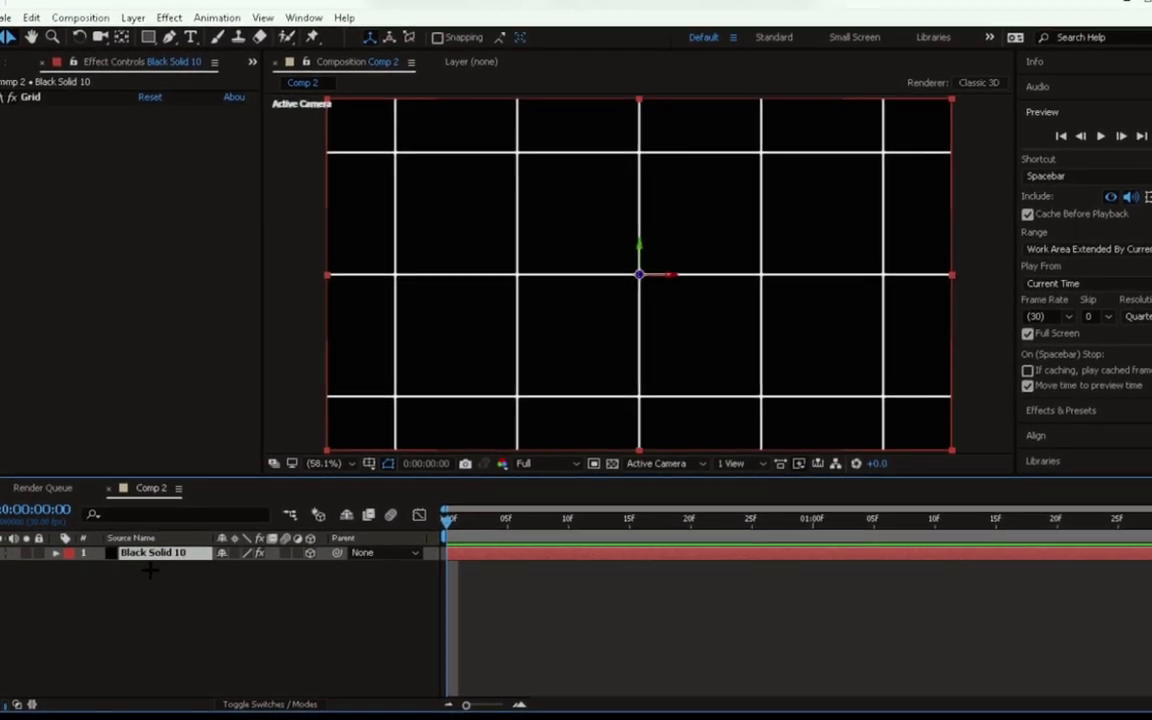
{"action": "key", "text": "p"}
{"action": "key", "text": "shift+r"}
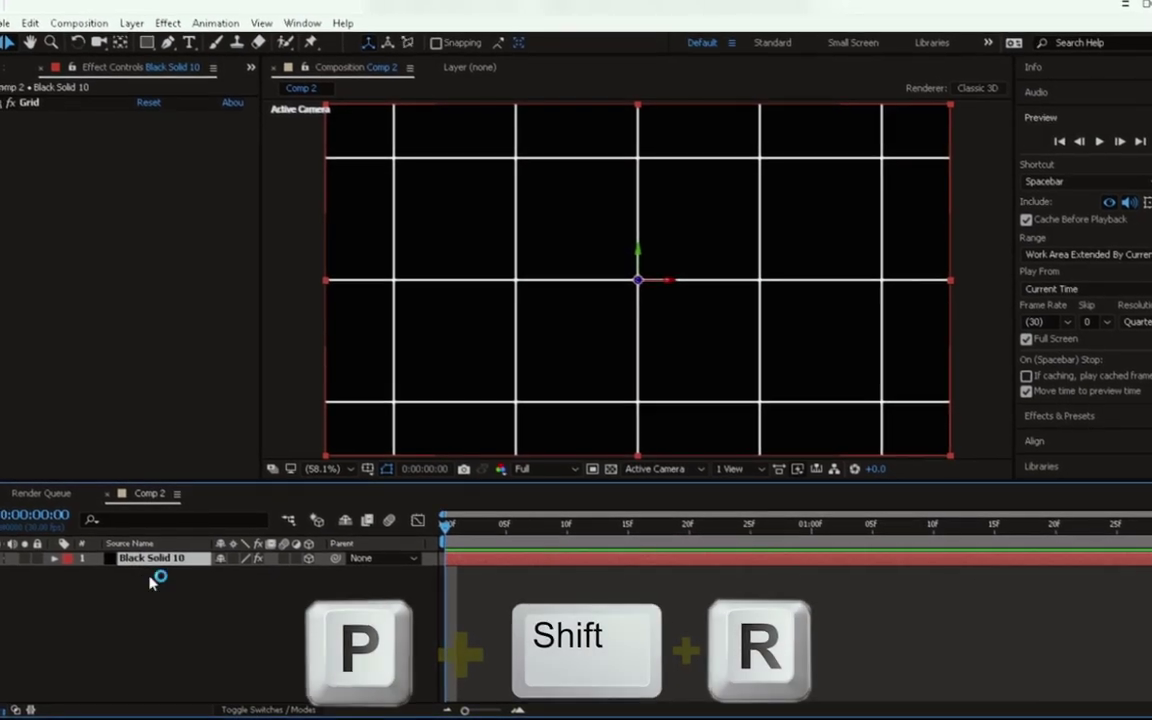
{"action": "key", "text": "p"}
{"action": "key", "text": "shift+r"}
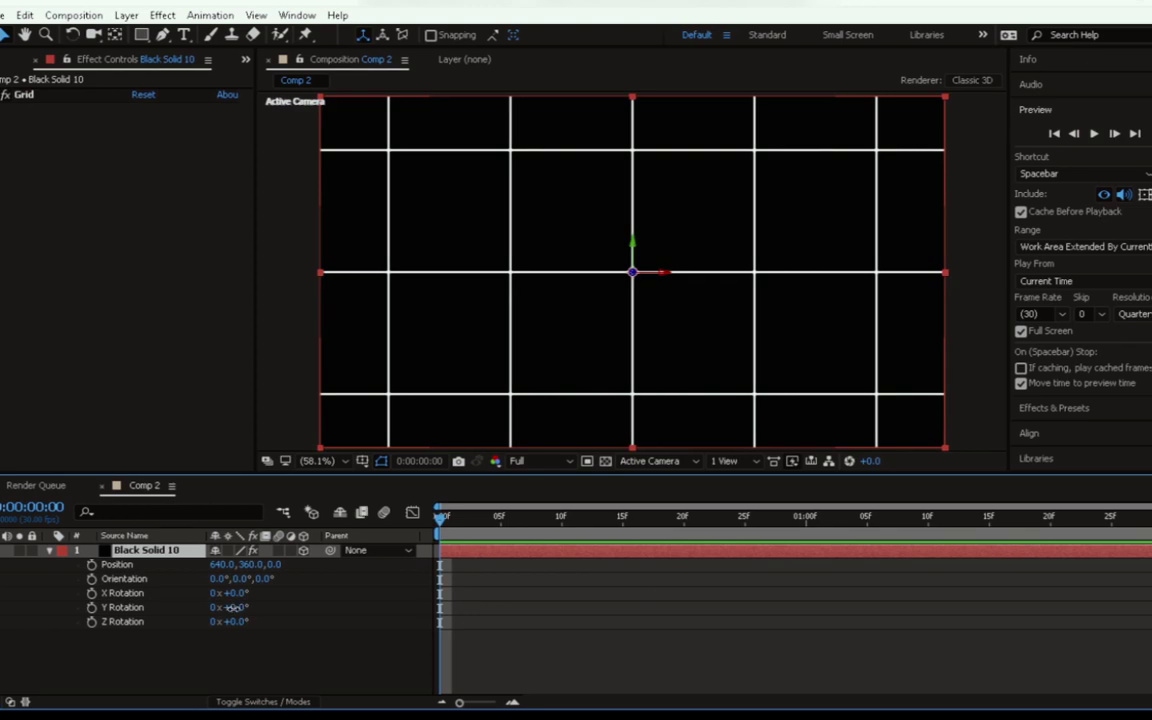
- Rotate the grid 90° on Y and move it left to X 225 as a side wall
{"action": "left_click", "coordinate": [236, 607]}
{"action": "type", "text": "90"}
{"action": "key", "text": "Return"}
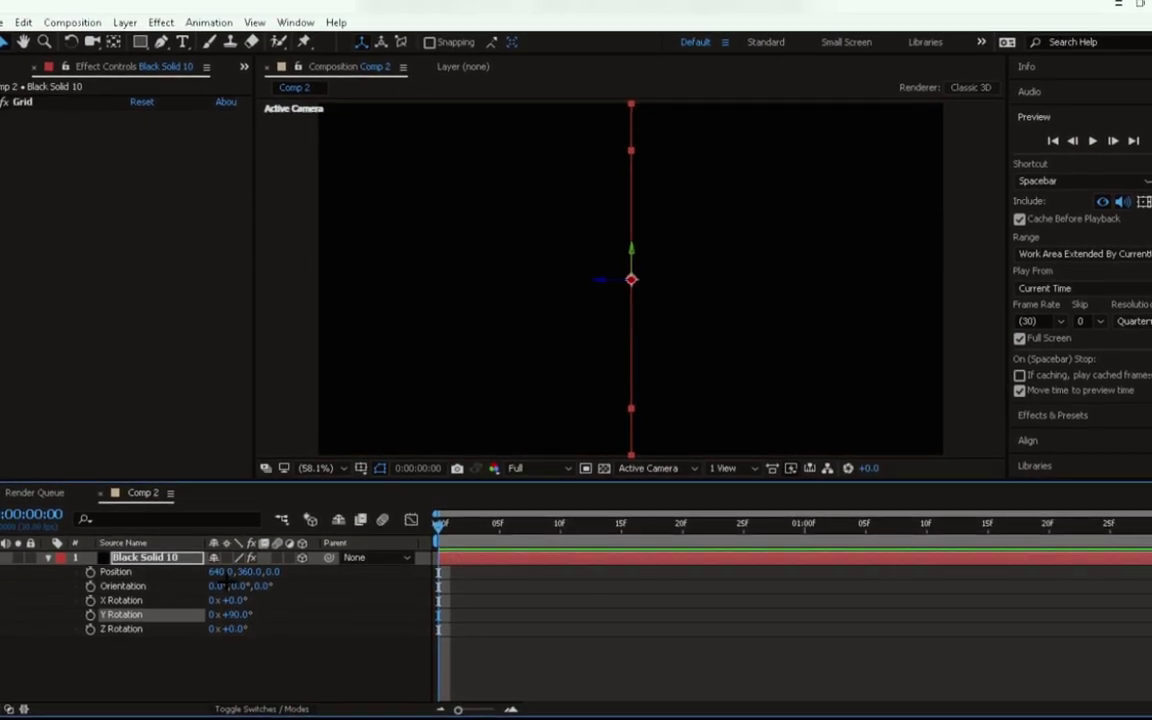
{"action": "left_click_drag", "start_coordinate": [218, 571], "coordinate": [232, 566]}
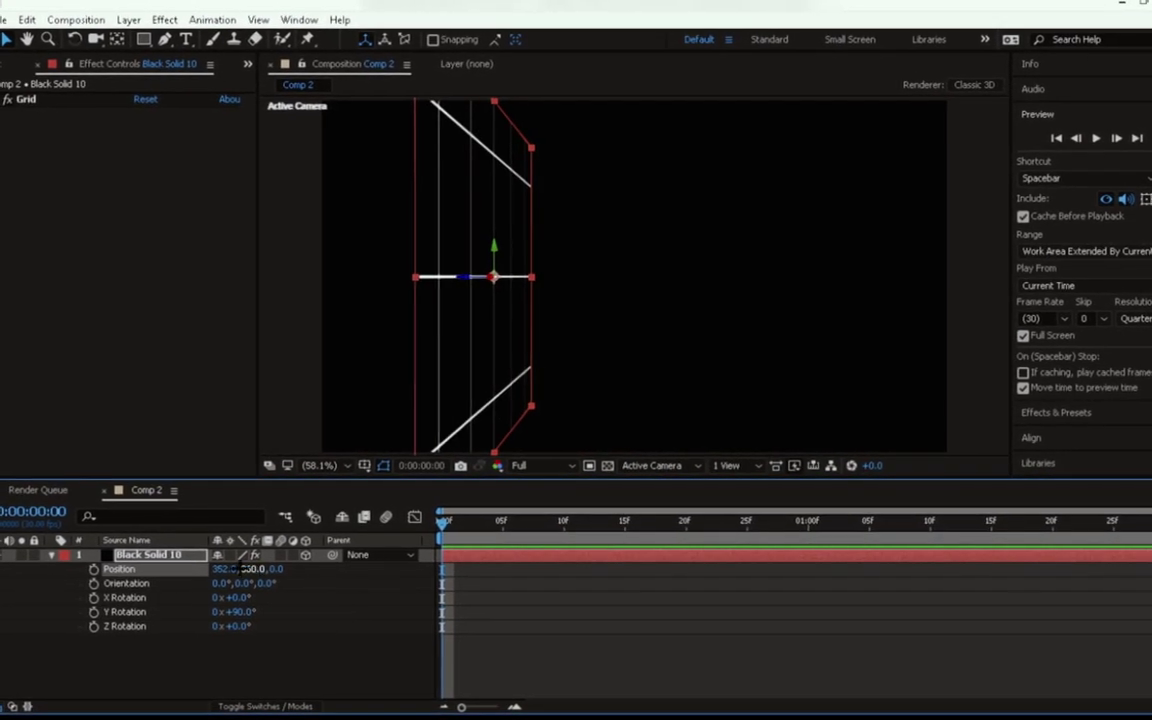
{"action": "left_click_drag", "start_coordinate": [232, 568], "coordinate": [116, 575]}
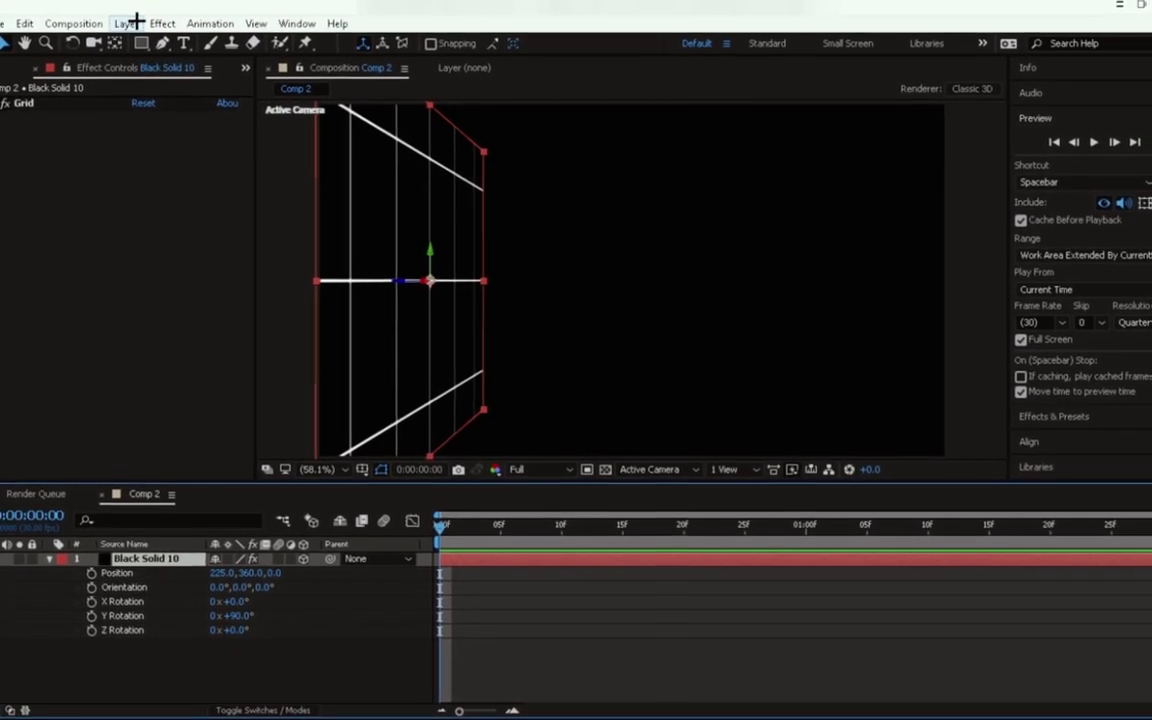
- Resize the grid wall's solid to 5000 × 1500 pixels in Solid Settings
{"action": "left_click", "coordinate": [130, 23]}
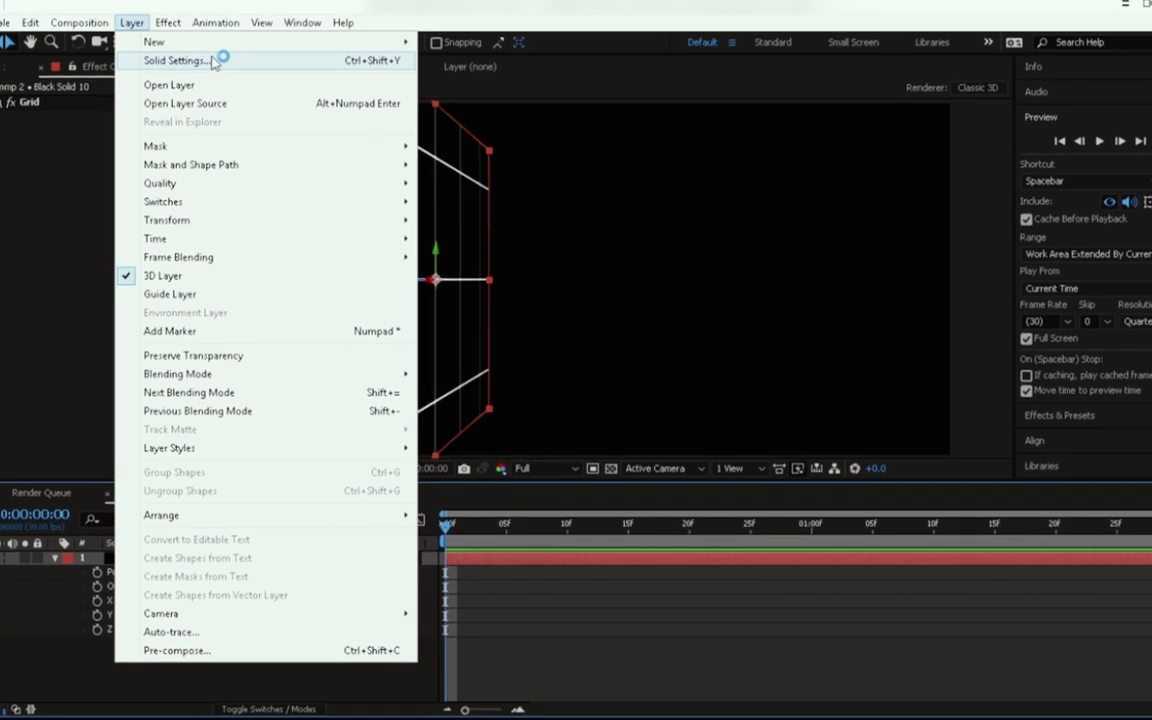
{"action": "left_click", "coordinate": [226, 61]}
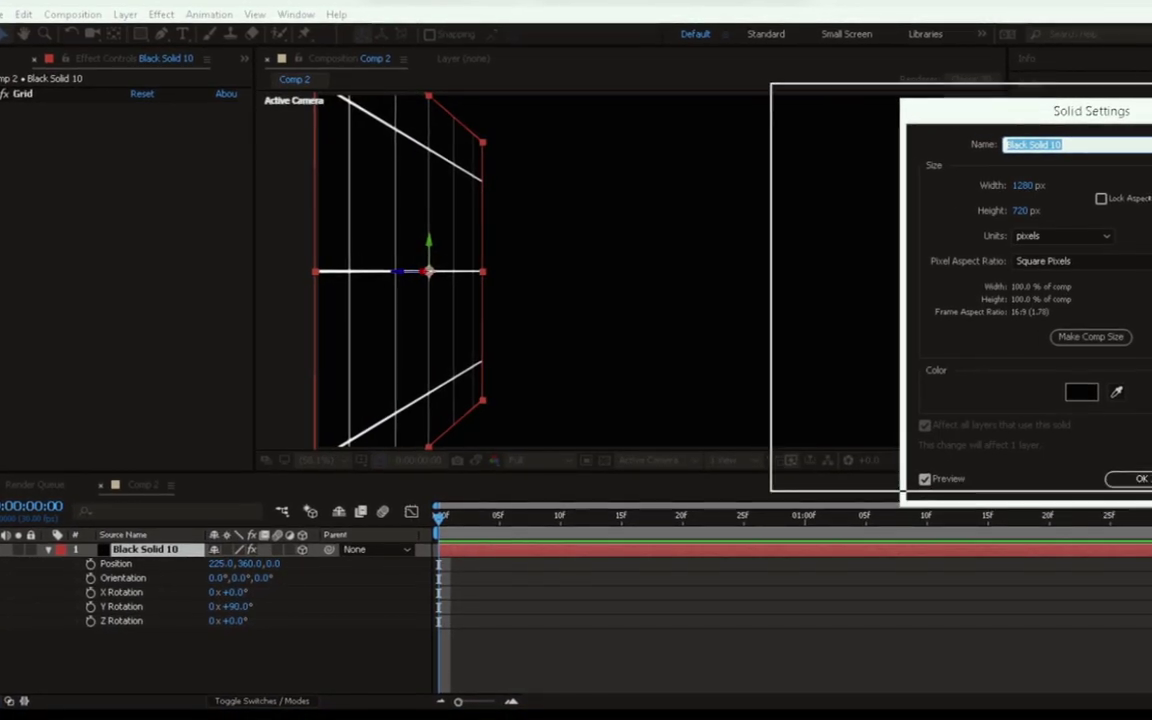
{"action": "left_click", "coordinate": [880, 175]}
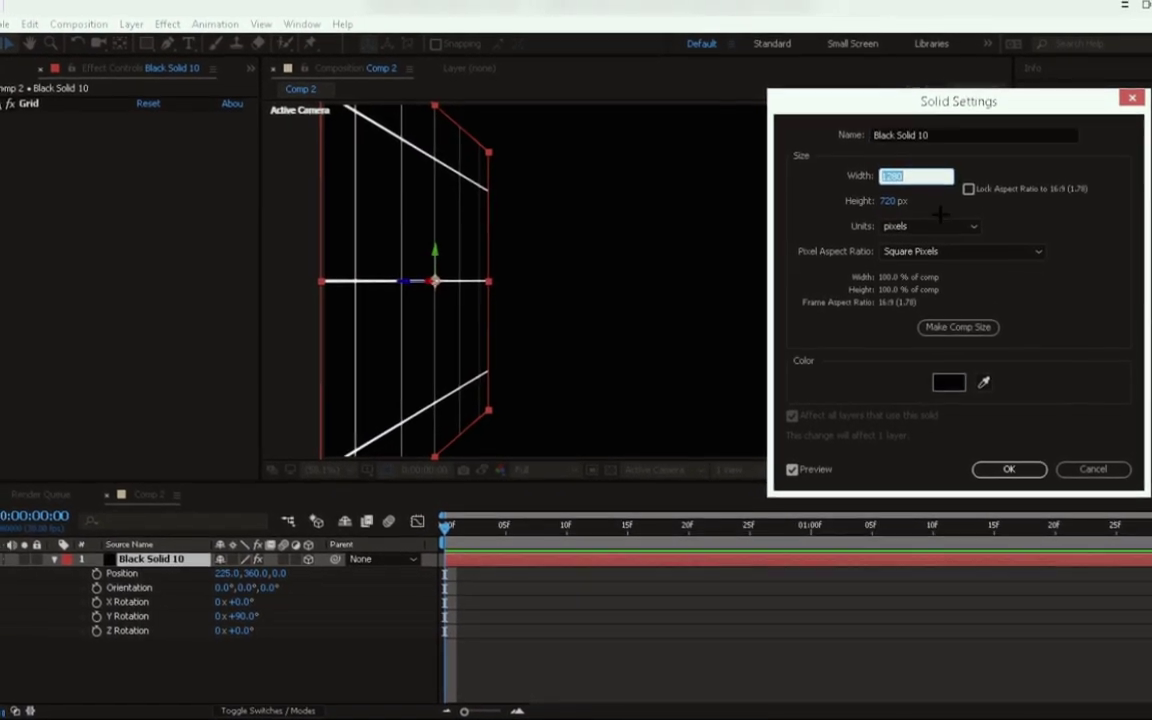
{"action": "type", "text": "5000"}
{"action": "left_click", "coordinate": [982, 312]}
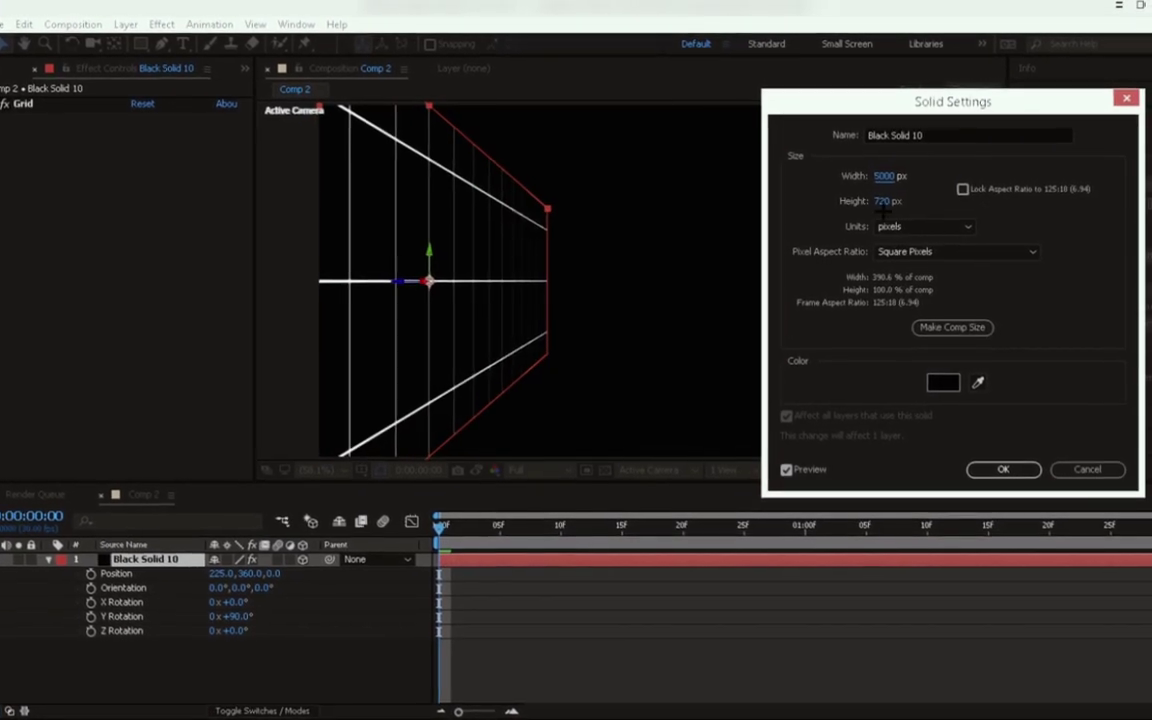
{"action": "left_click", "coordinate": [885, 203]}
{"action": "type", "text": "1500"}
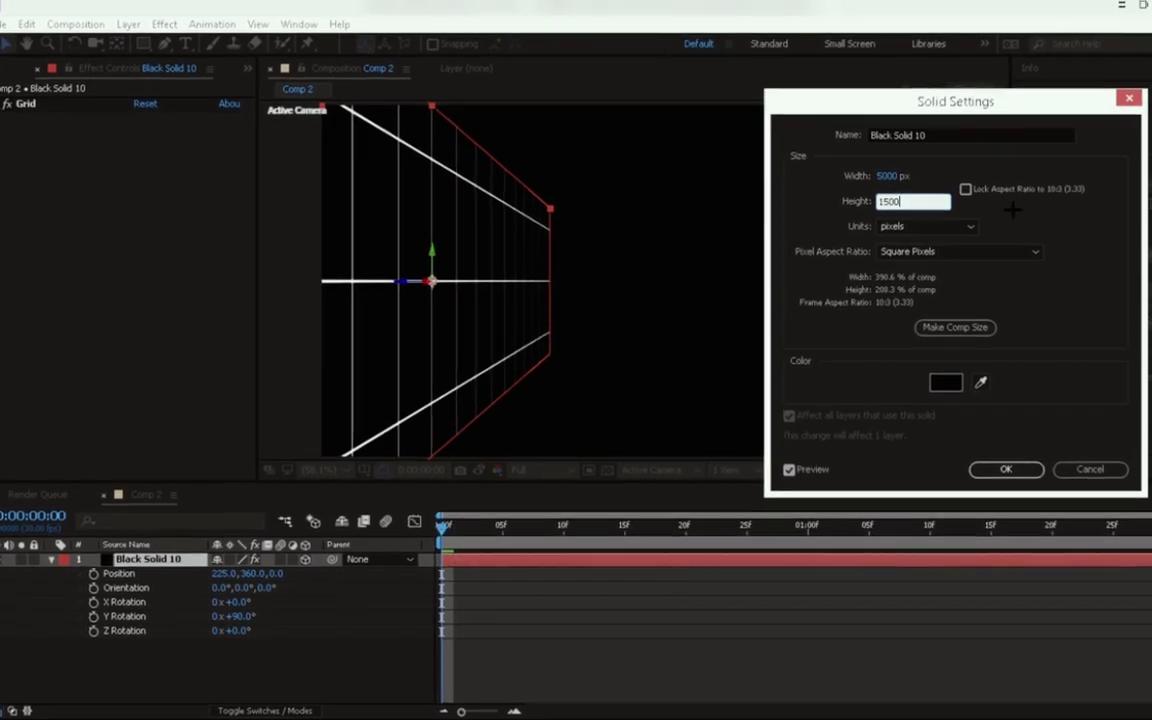
{"action": "key", "text": "Tab"}
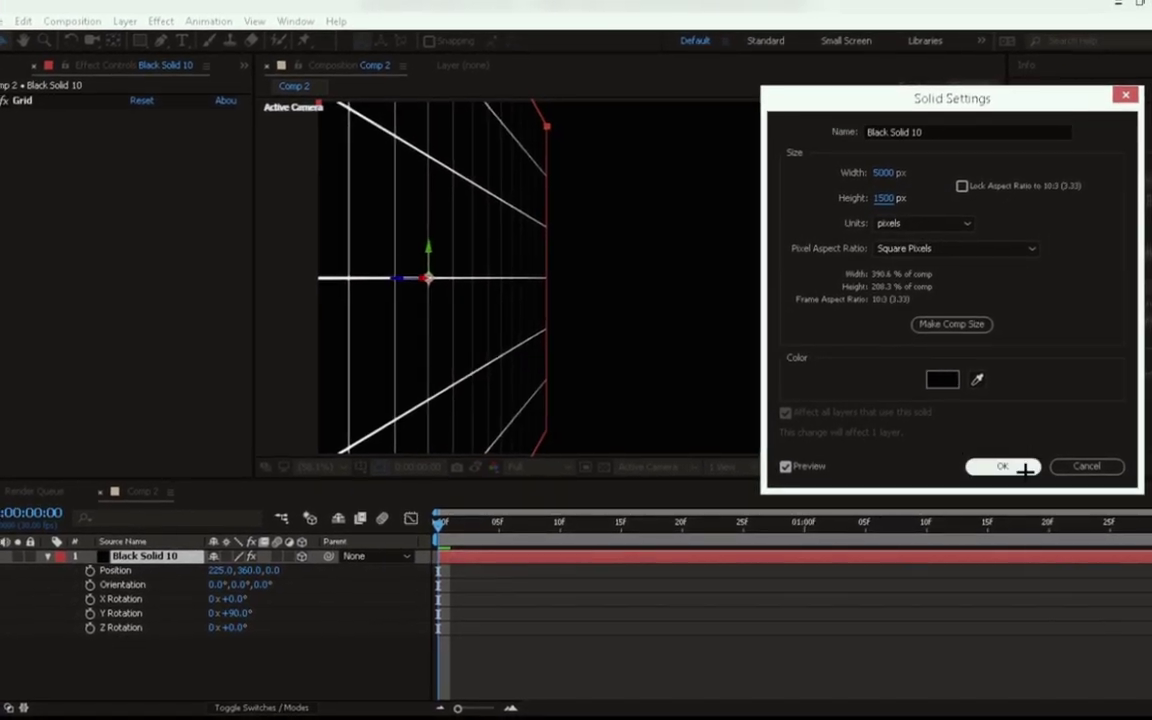
{"action": "left_click", "coordinate": [1020, 469]}
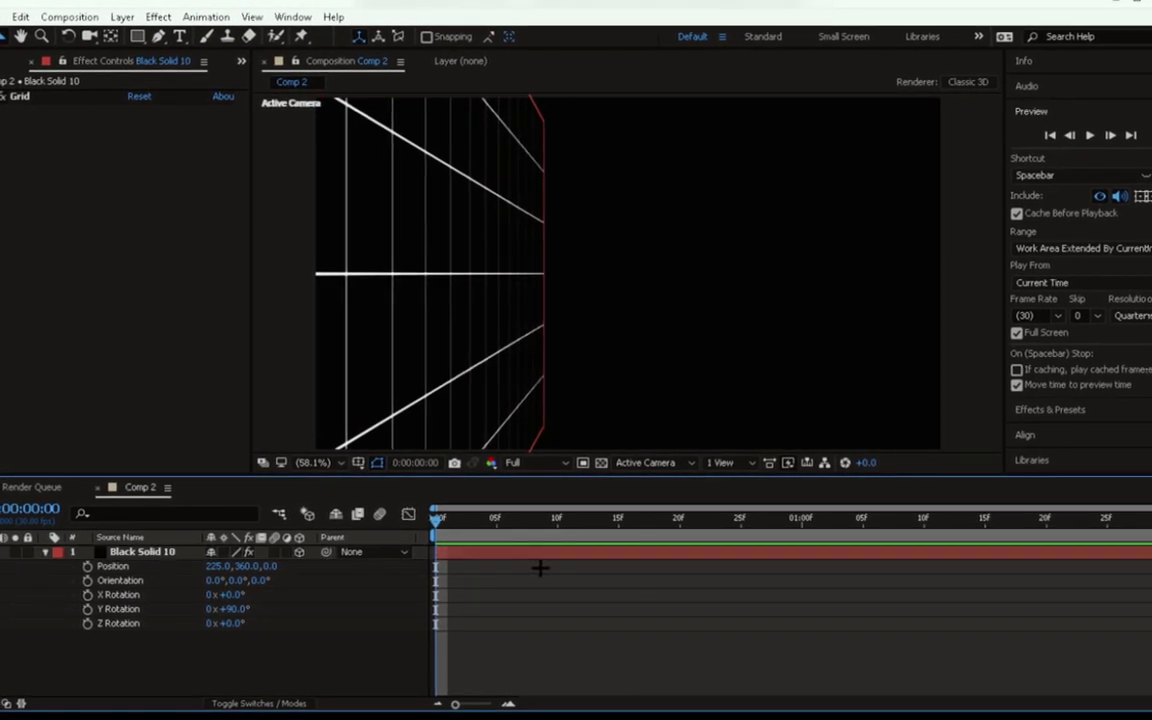
- Apply a Gradient Ramp to the grid wall and fit the whole comp in the viewer
{"action": "key", "text": "ctrl+space"}
{"action": "type", "text": "g"}
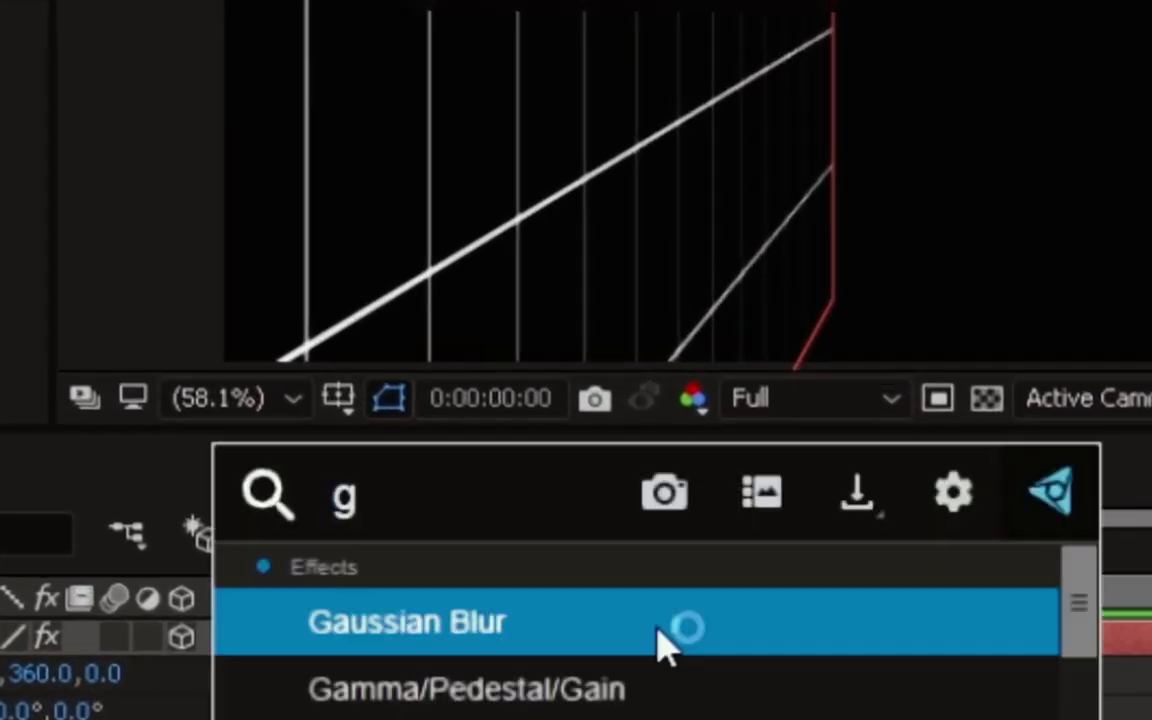
{"action": "type", "text": "rad"}
{"action": "left_click", "coordinate": [662, 625]}
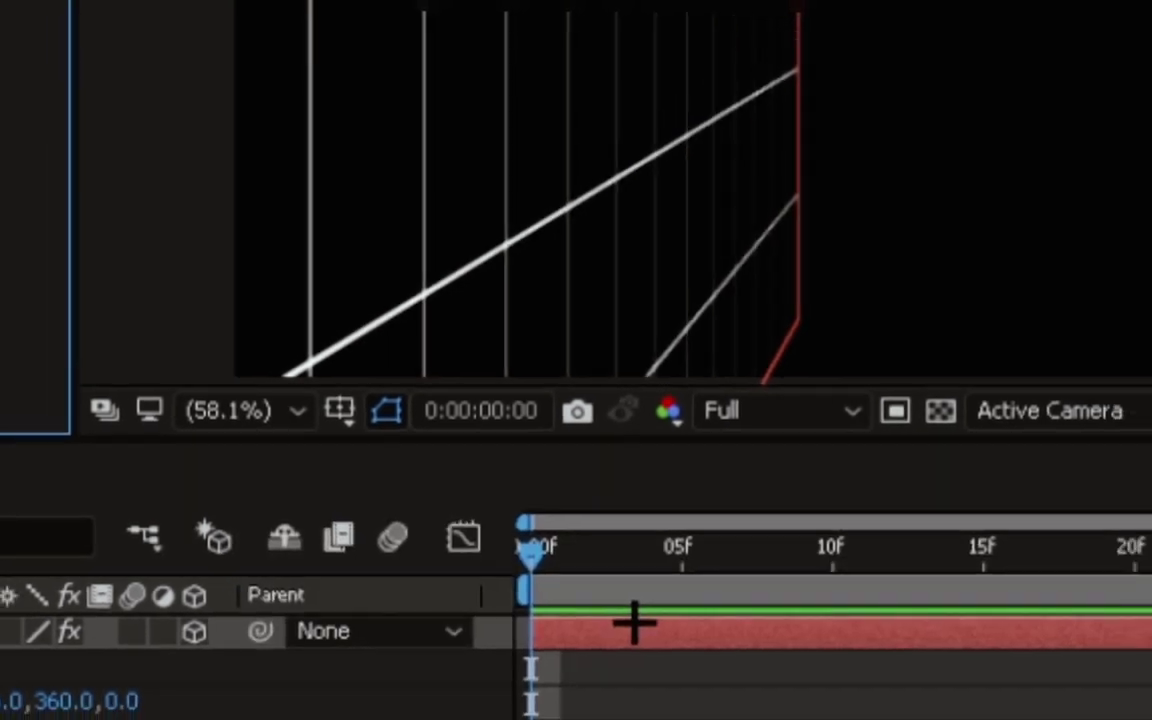
{"action": "left_click", "coordinate": [322, 466]}
{"action": "left_click", "coordinate": [354, 263]}
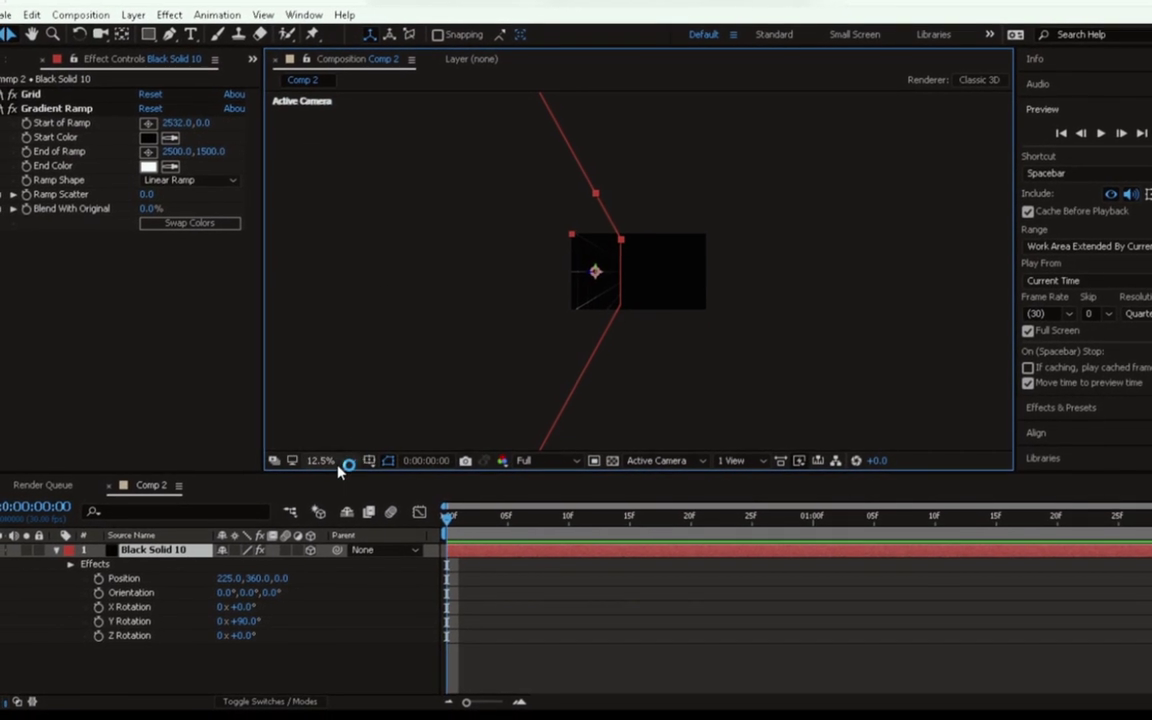
{"action": "left_click", "coordinate": [322, 460]}
{"action": "left_click", "coordinate": [376, 180]}
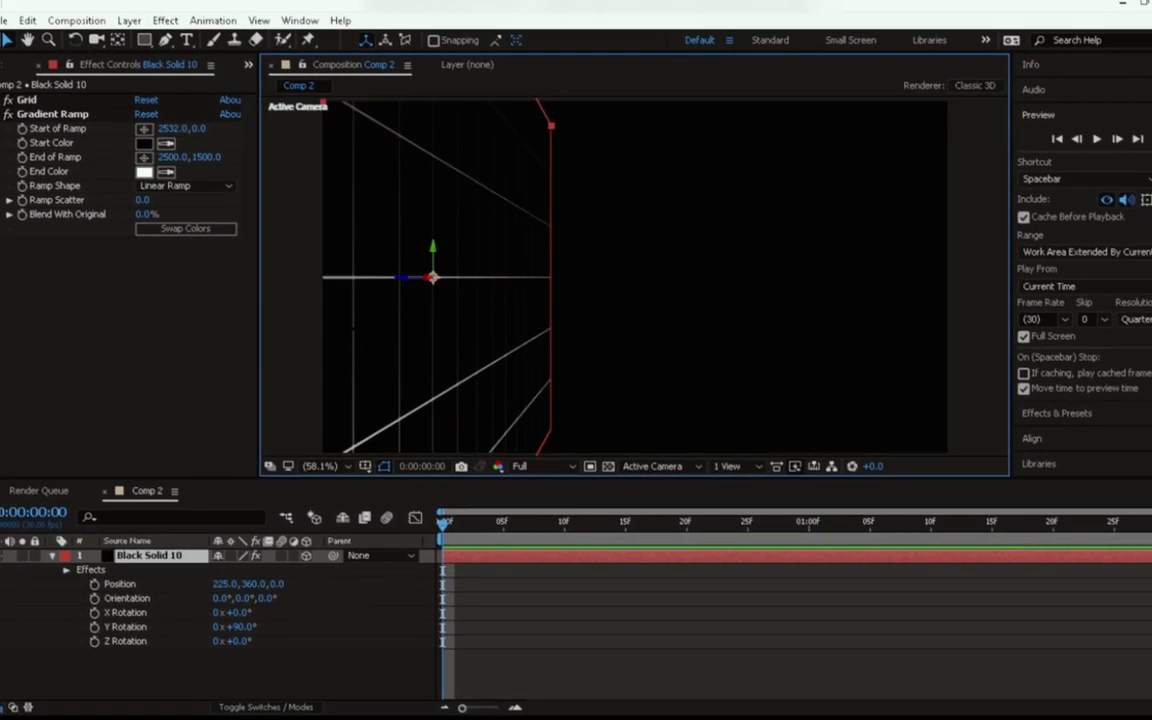
{"action": "left_click", "coordinate": [175, 553]}
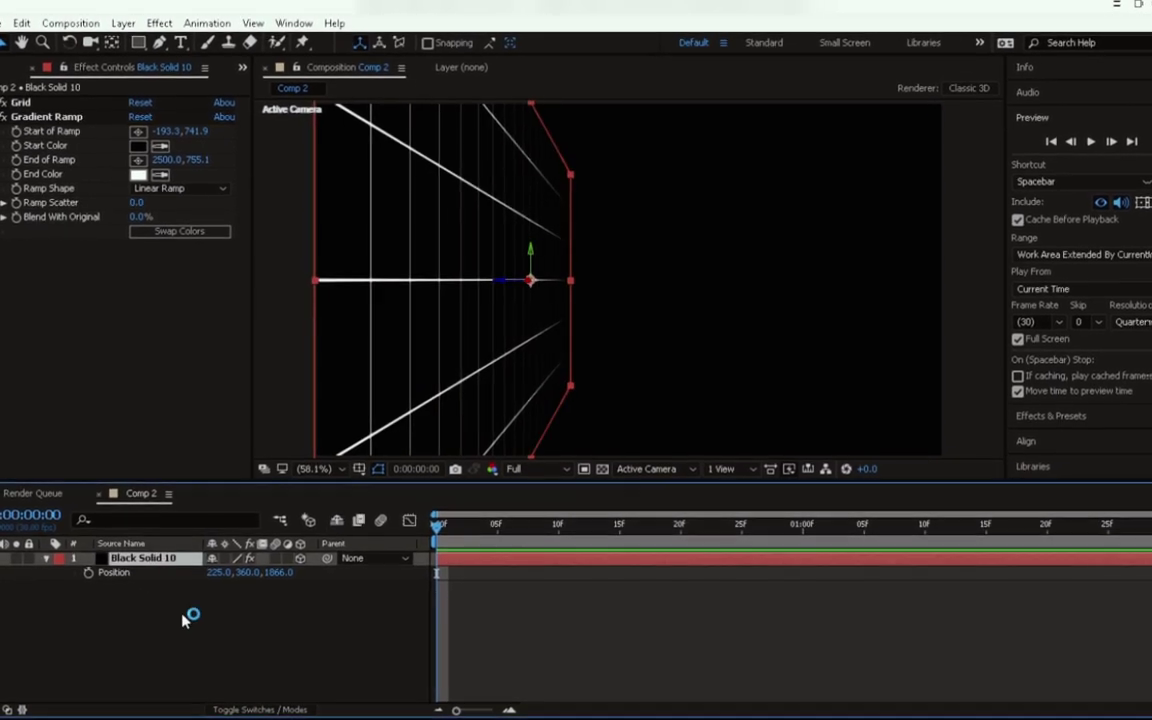
- Duplicate the wall, rotate the copy 90° on Y and move it right to X 1068
{"action": "key", "text": "ctrl+d"}
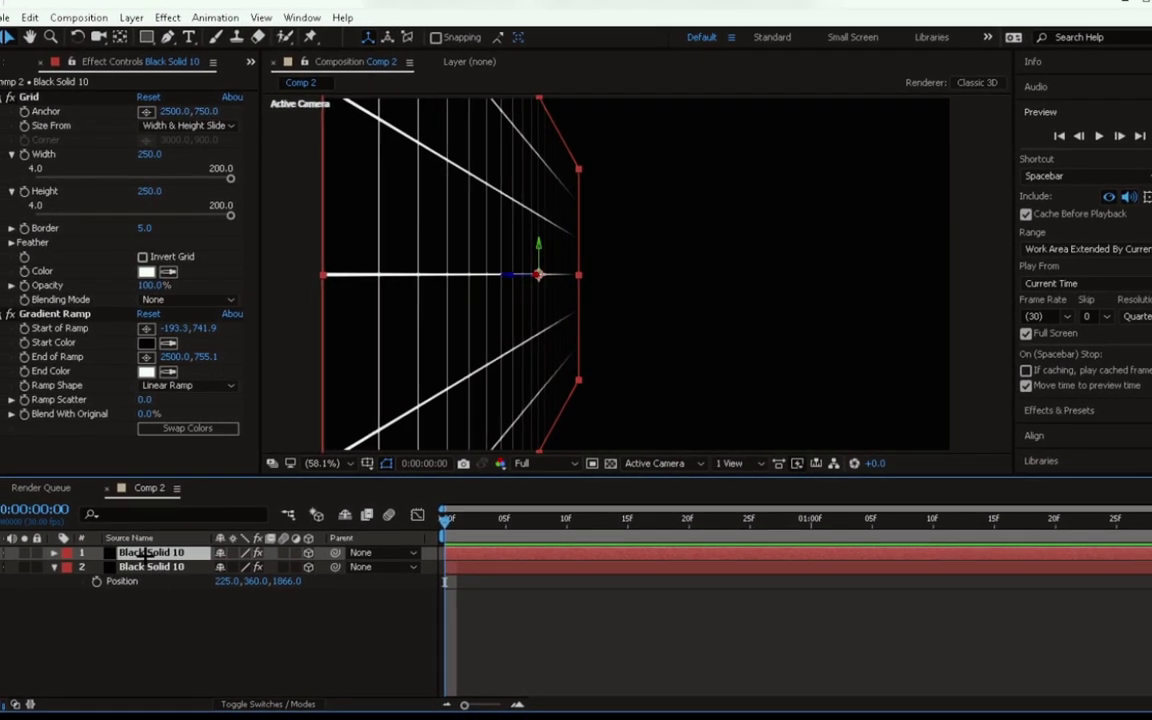
{"action": "key", "text": "p"}
{"action": "key", "text": "shift+r"}
{"action": "left_click", "coordinate": [235, 609]}
{"action": "type", "text": "90"}
{"action": "key", "text": "Return"}
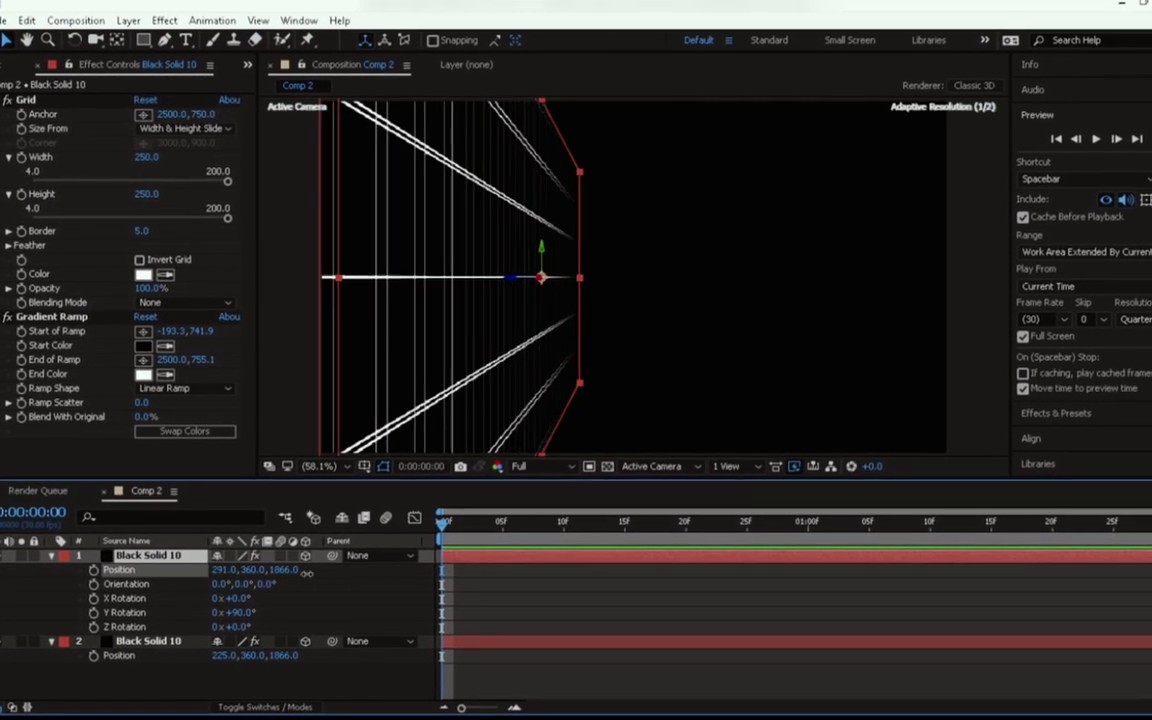
{"action": "mouse_move", "coordinate": [342, 573]}
{"action": "left_mouse_down"}
{"action": "mouse_move", "coordinate": [862, 533]}
{"action": "mouse_move", "coordinate": [772, 614]}
{"action": "left_mouse_up"}
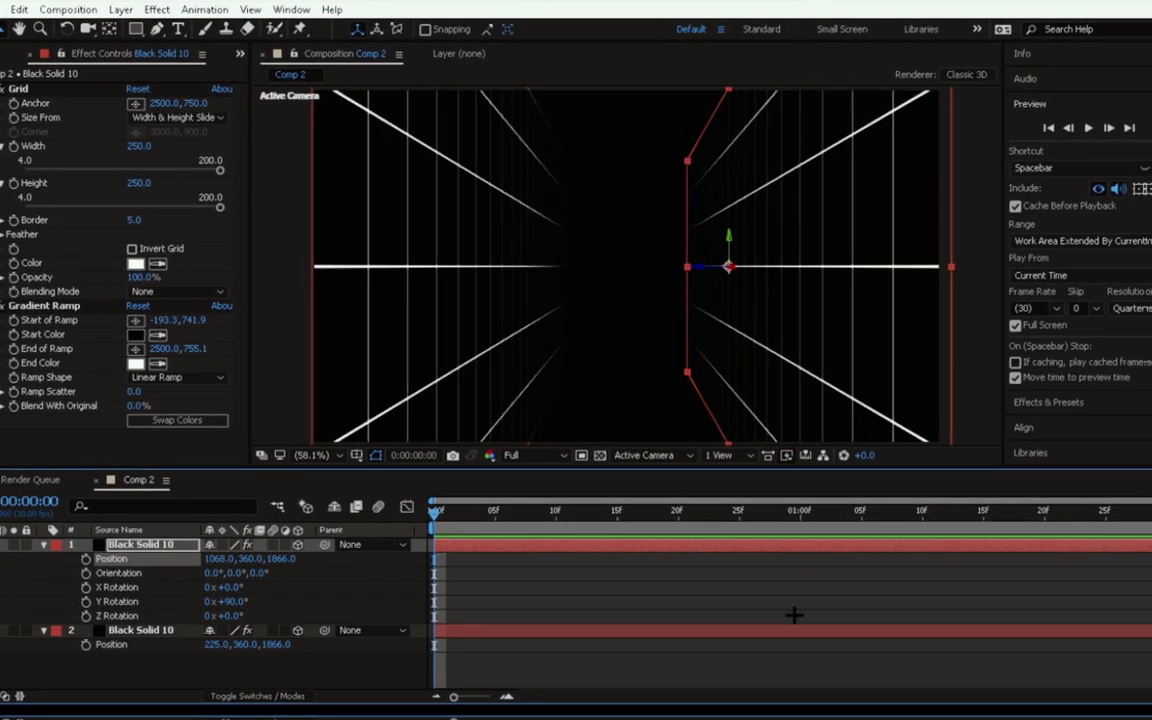
{"action": "left_click", "coordinate": [737, 592]}
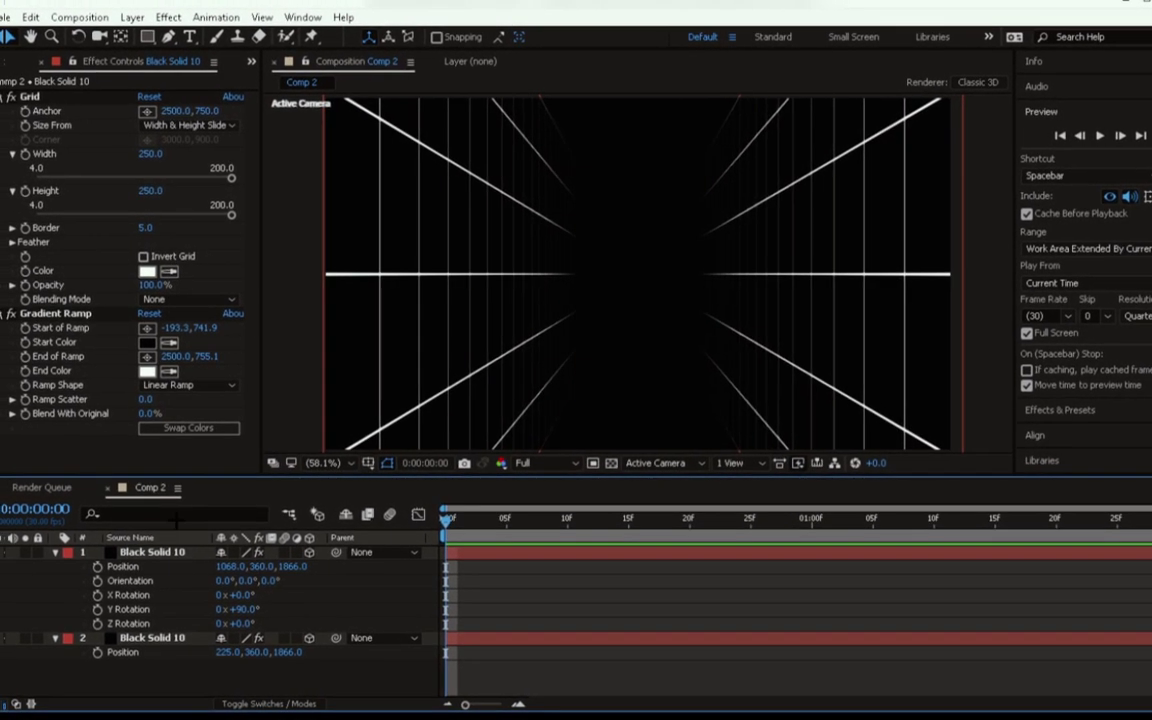
{"action": "left_click", "coordinate": [142, 638]}
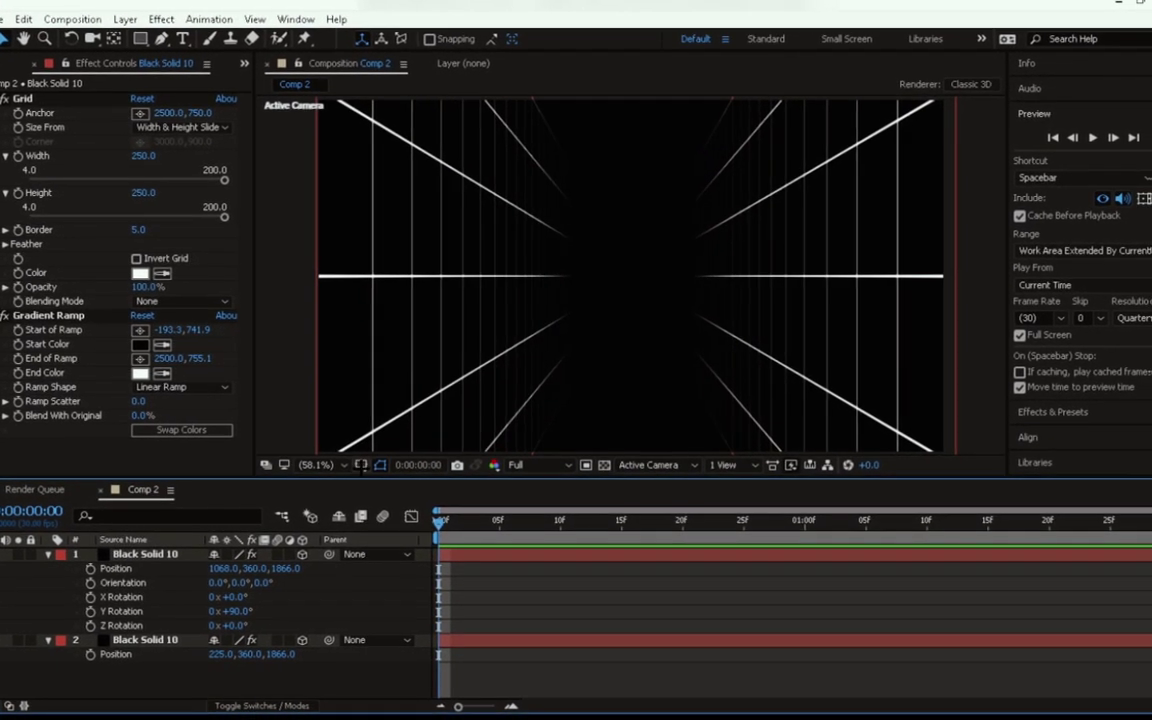
- Turn on rulers and duplicate the right wall to make a third grid copy
{"action": "left_click", "coordinate": [361, 465]}
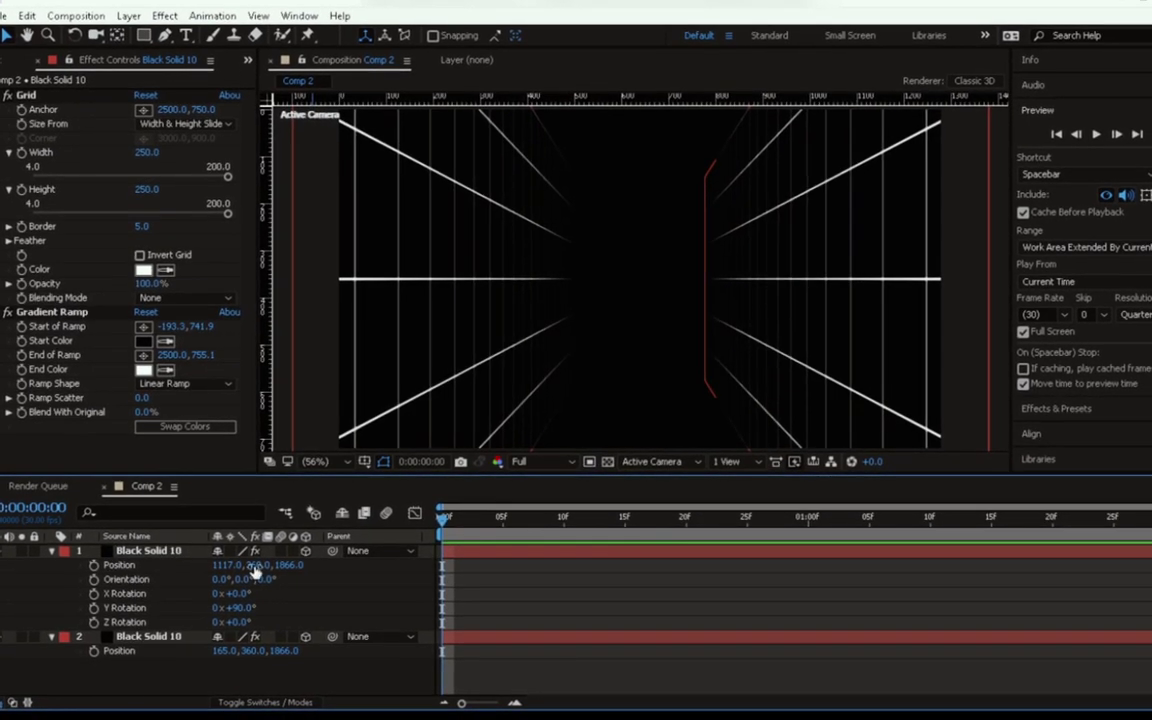
{"action": "left_click", "coordinate": [150, 551]}
{"action": "key", "text": "ctrl+d"}
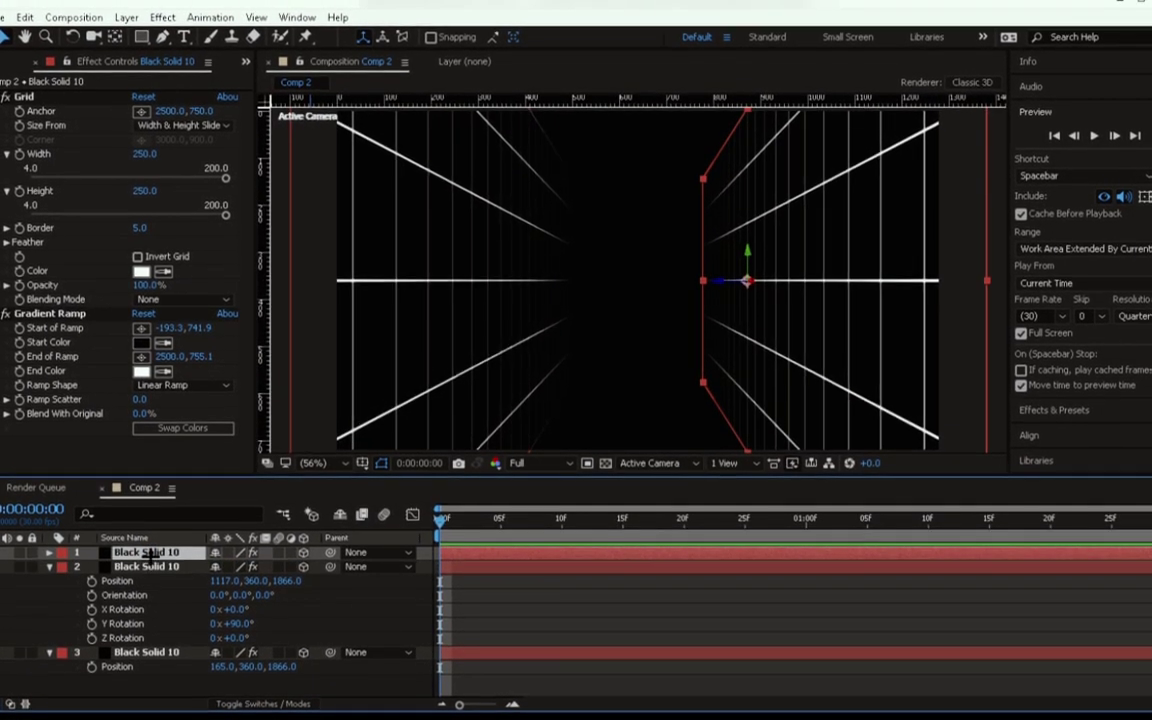
- Reset the copy's Y rotation to 0 and move it to X 648, Y 900 as the floor
{"action": "key", "text": "r"}
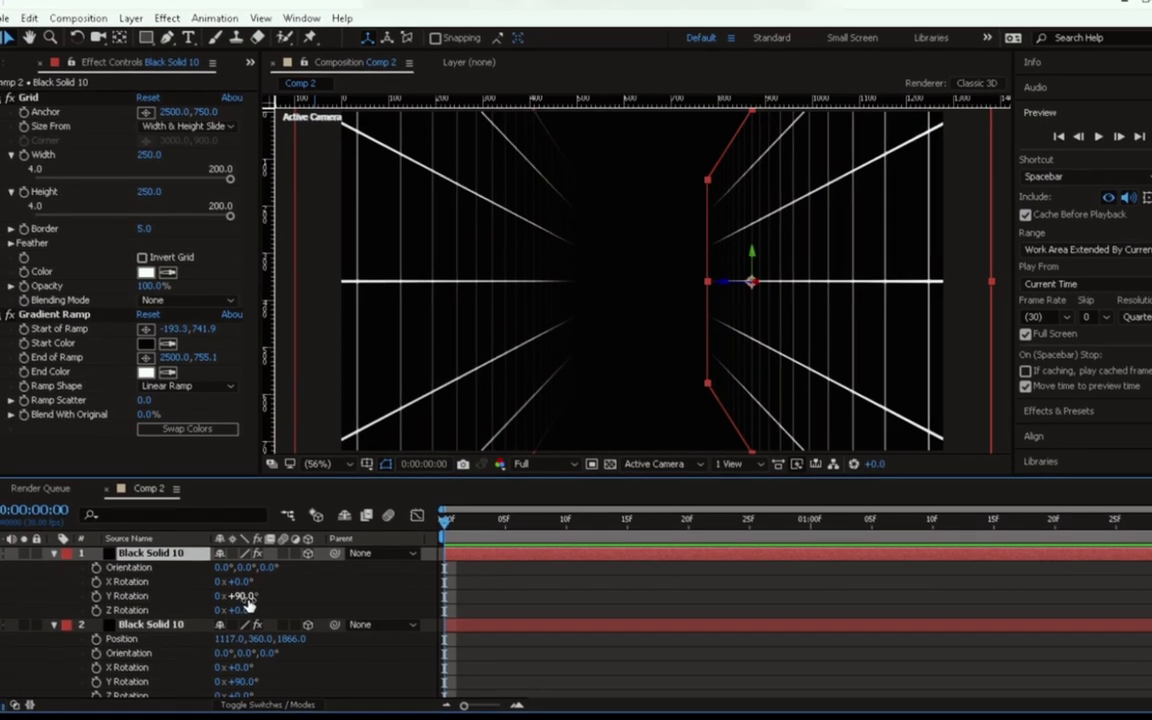
{"action": "left_click", "coordinate": [237, 602]}
{"action": "type", "text": "0"}
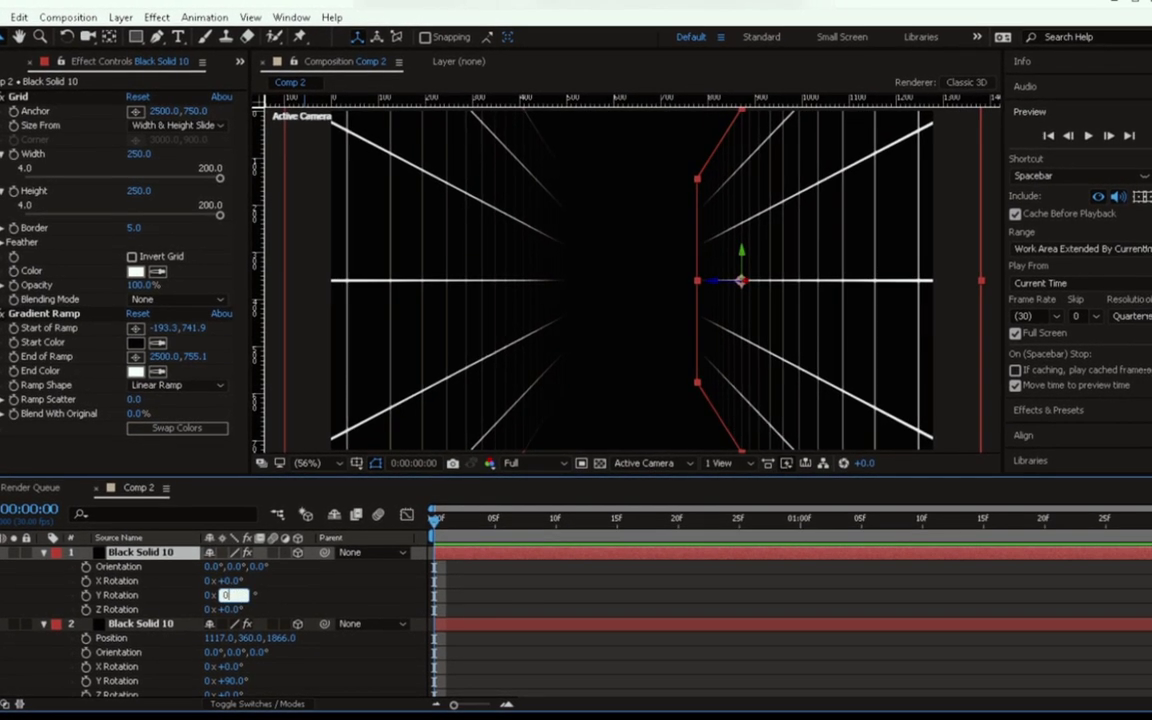
{"action": "key", "text": "Return"}
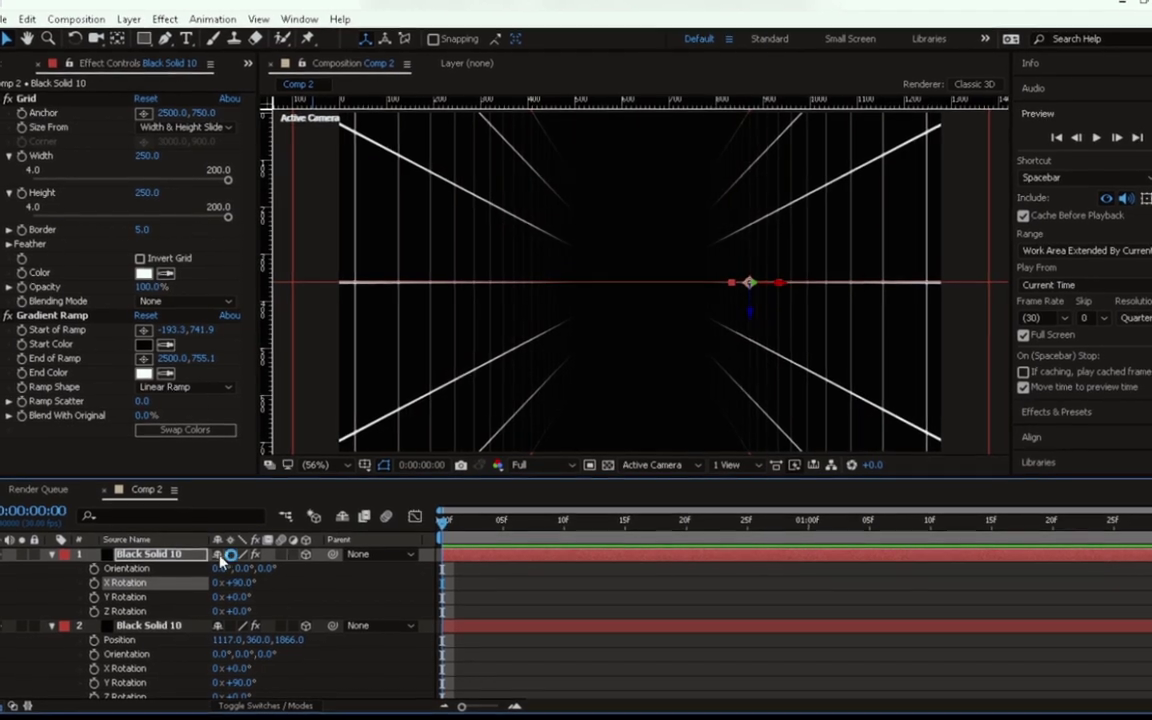
{"action": "key", "text": "p"}
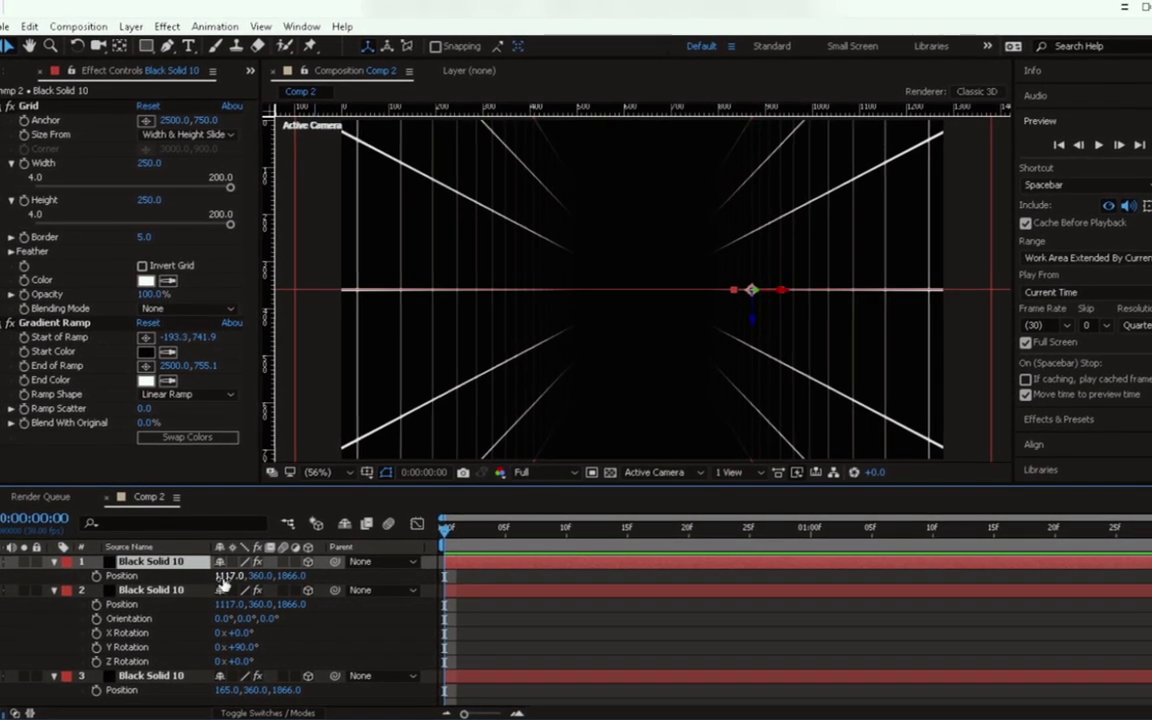
{"action": "left_click_drag", "start_coordinate": [226, 583], "coordinate": [232, 578]}
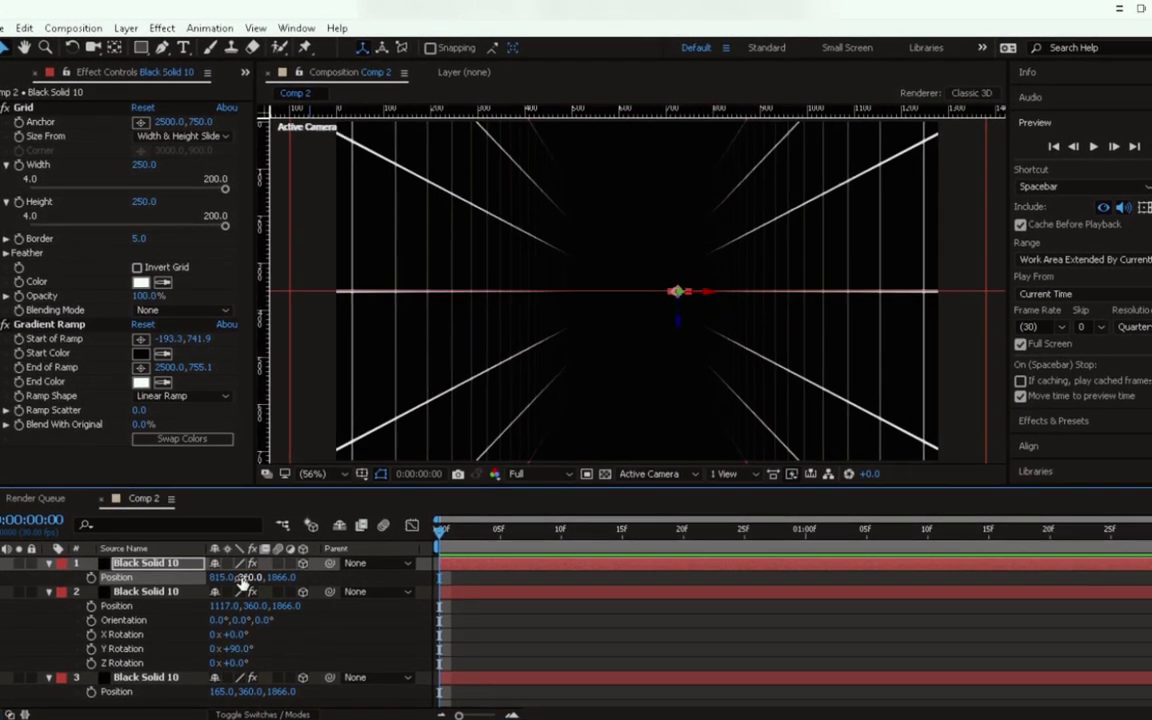
{"action": "left_click_drag", "start_coordinate": [162, 578], "coordinate": [140, 578]}
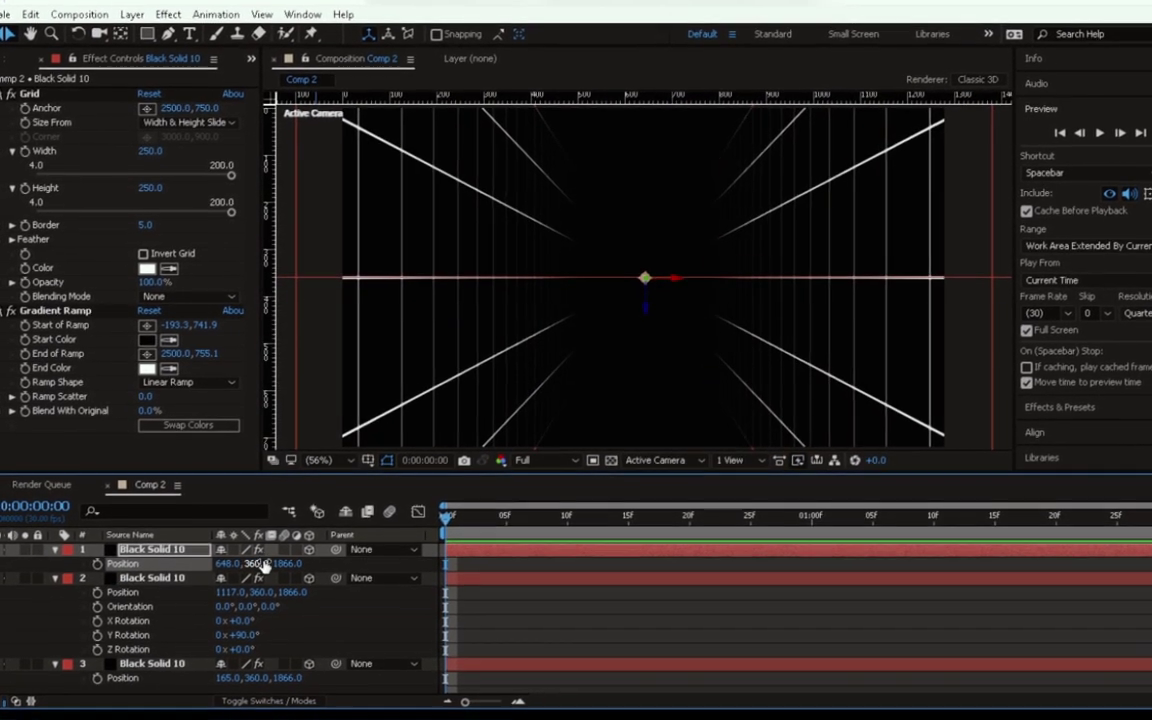
{"action": "left_click_drag", "start_coordinate": [256, 567], "coordinate": [721, 641]}
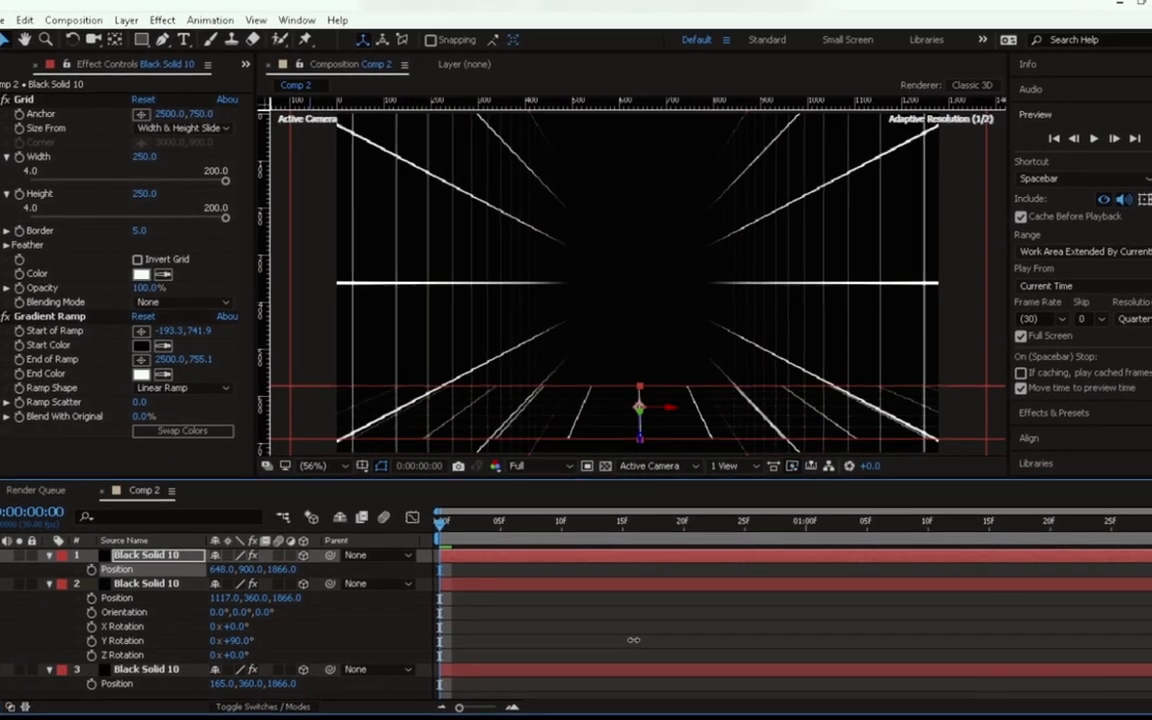
- Set the floor grid's Z position to 1000, bringing it nearer the camera
{"action": "mouse_move", "coordinate": [278, 563]}
{"action": "left_mouse_down"}
{"action": "mouse_move", "coordinate": [228, 571]}
{"action": "mouse_move", "coordinate": [297, 570]}
{"action": "left_mouse_up"}
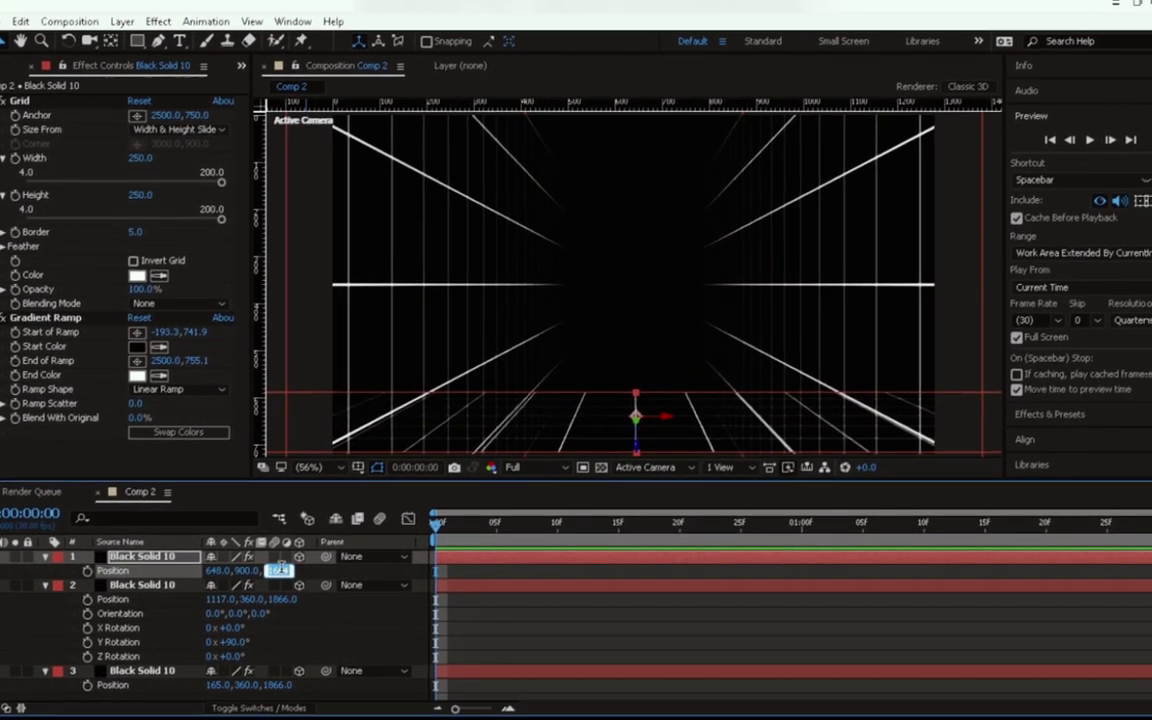
{"action": "type", "text": "0"}
{"action": "key", "text": "Return"}
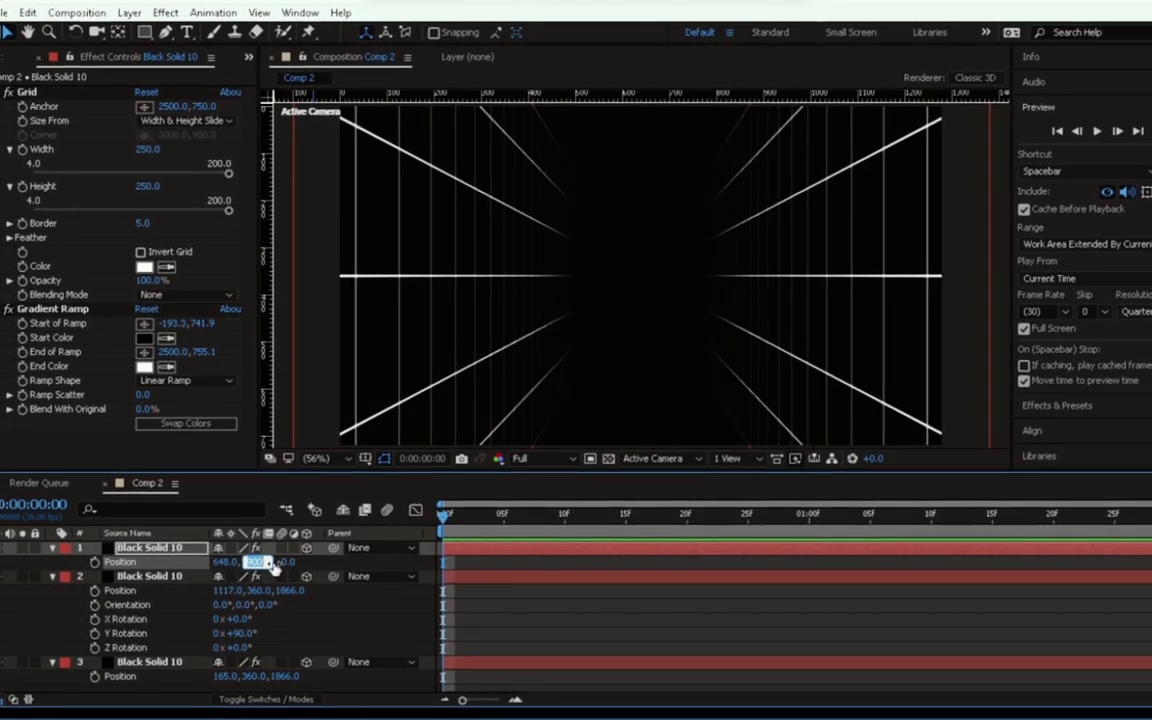
{"action": "type", "text": "1000"}
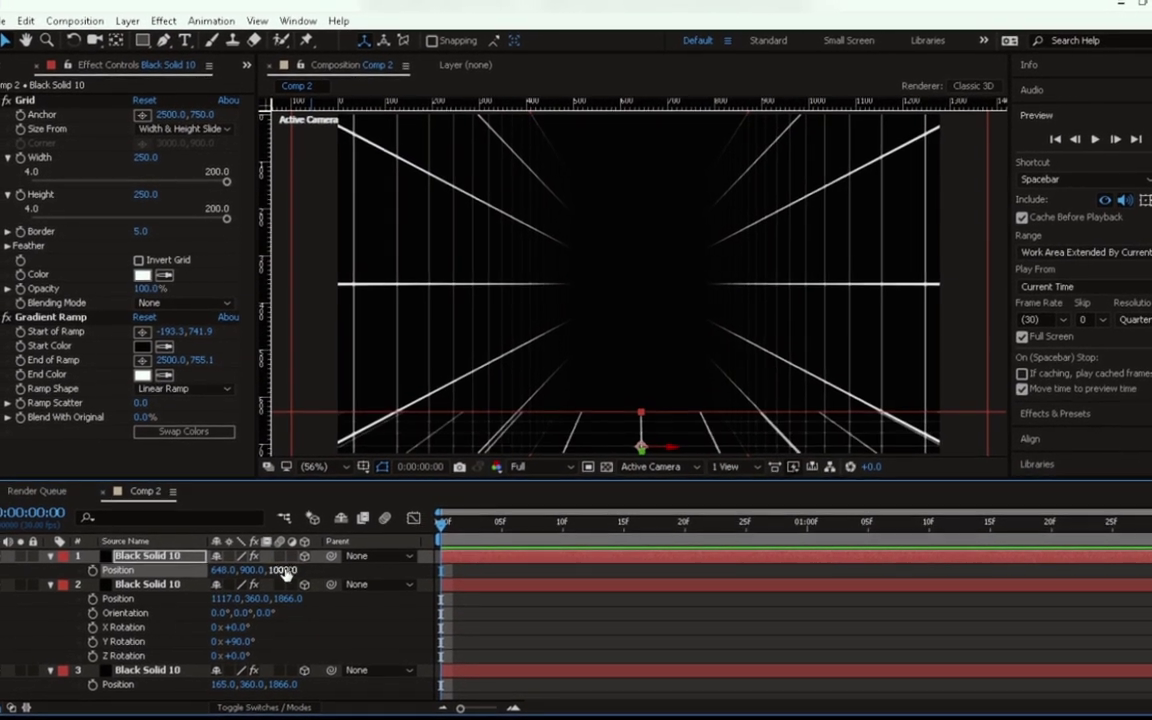
{"action": "key", "text": "Return"}
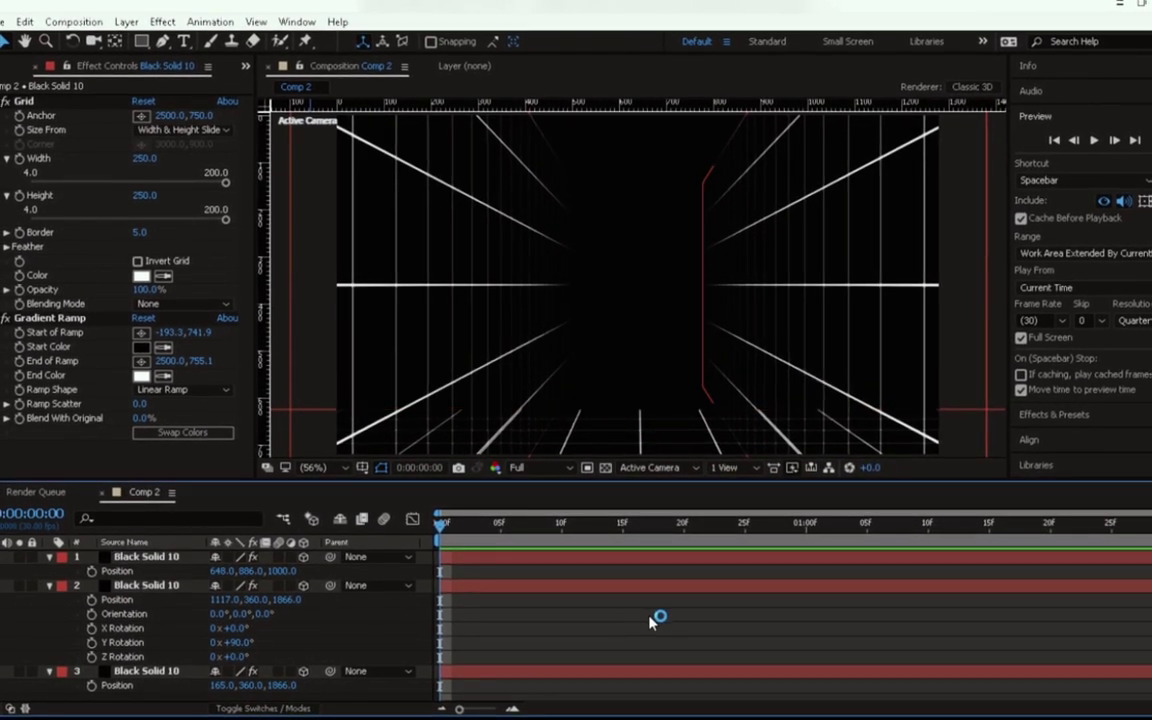
{"action": "left_click", "coordinate": [658, 620]}
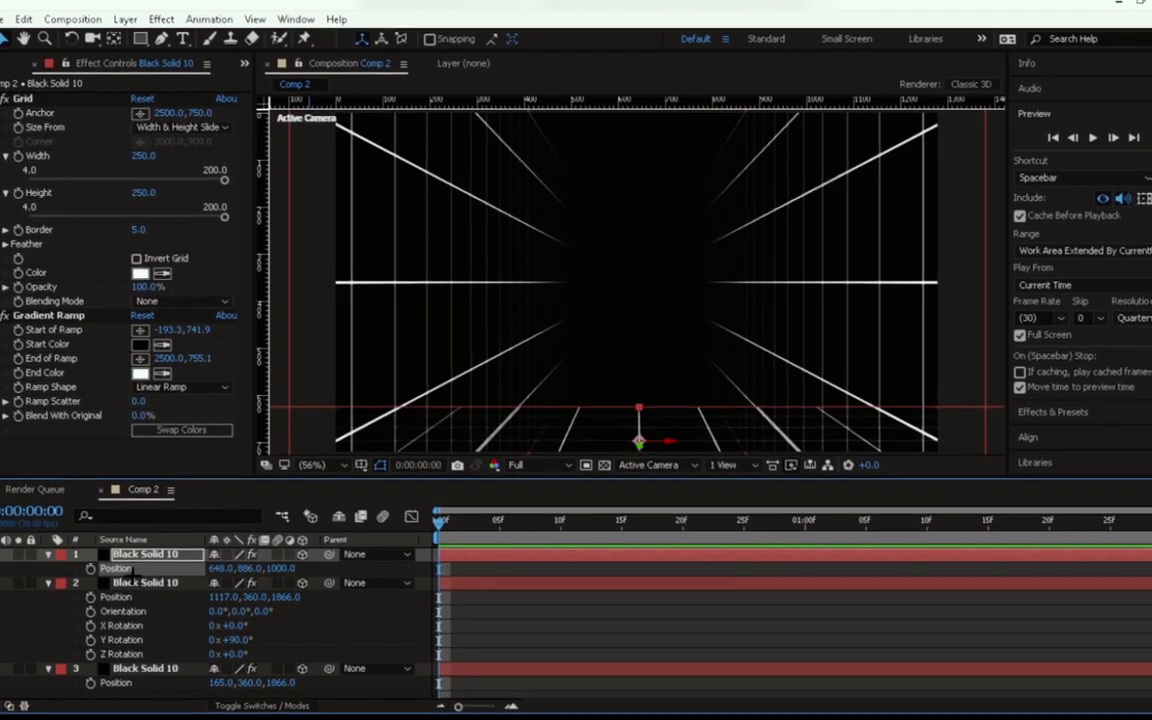
- Reduce the left wall solid's height in Solid Settings
{"action": "left_click", "coordinate": [145, 668]}
{"action": "left_click", "coordinate": [125, 19]}
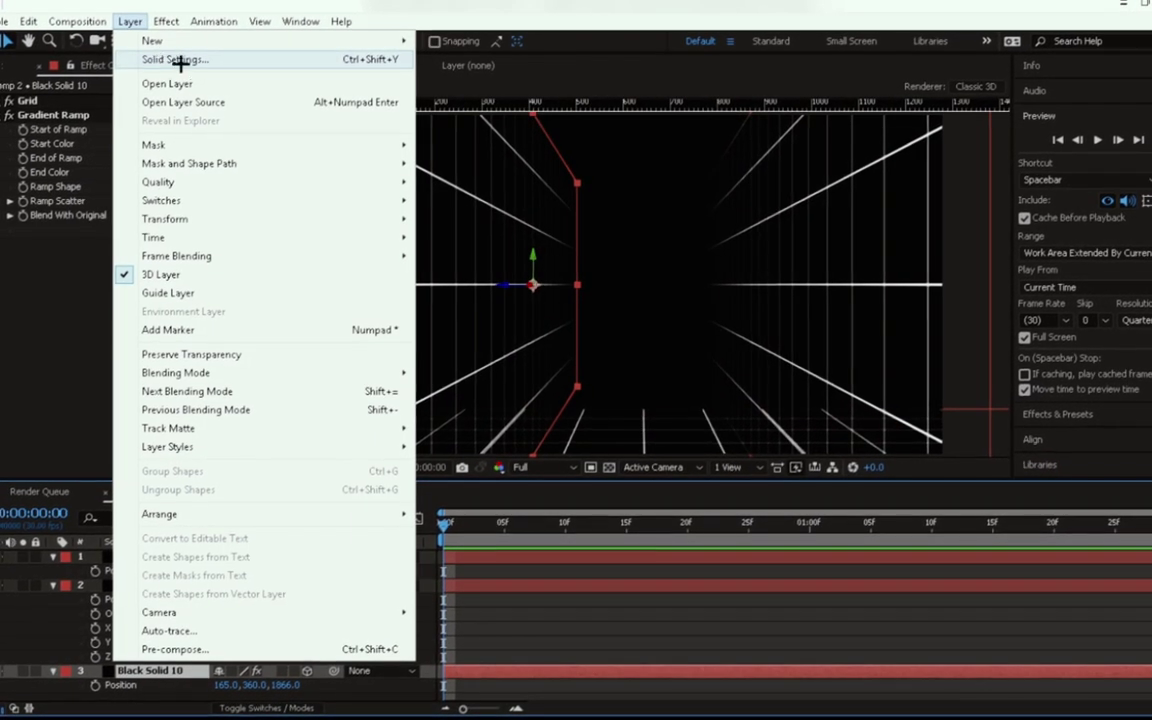
{"action": "left_click", "coordinate": [170, 59]}
{"action": "left_click", "coordinate": [900, 197]}
{"action": "type", "text": "1100"}
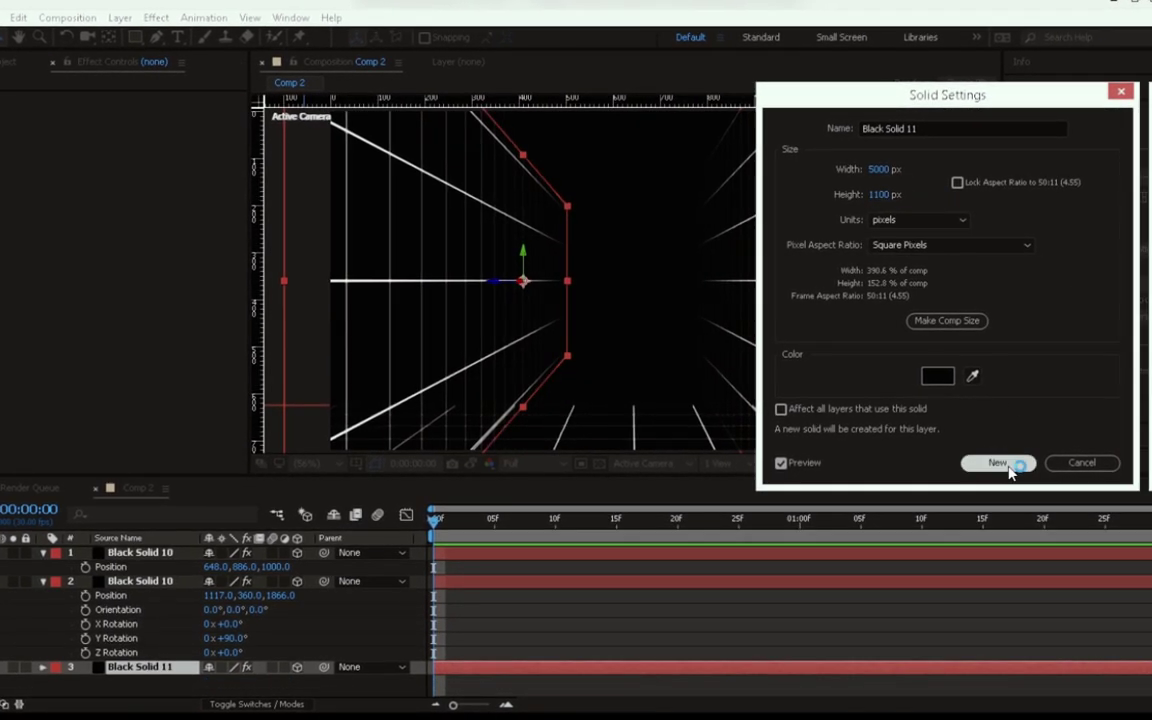
{"action": "left_click", "coordinate": [1000, 464]}
- Raise the resized left wall to about Y 197
{"action": "left_click_drag", "start_coordinate": [232, 683], "coordinate": [138, 688]}
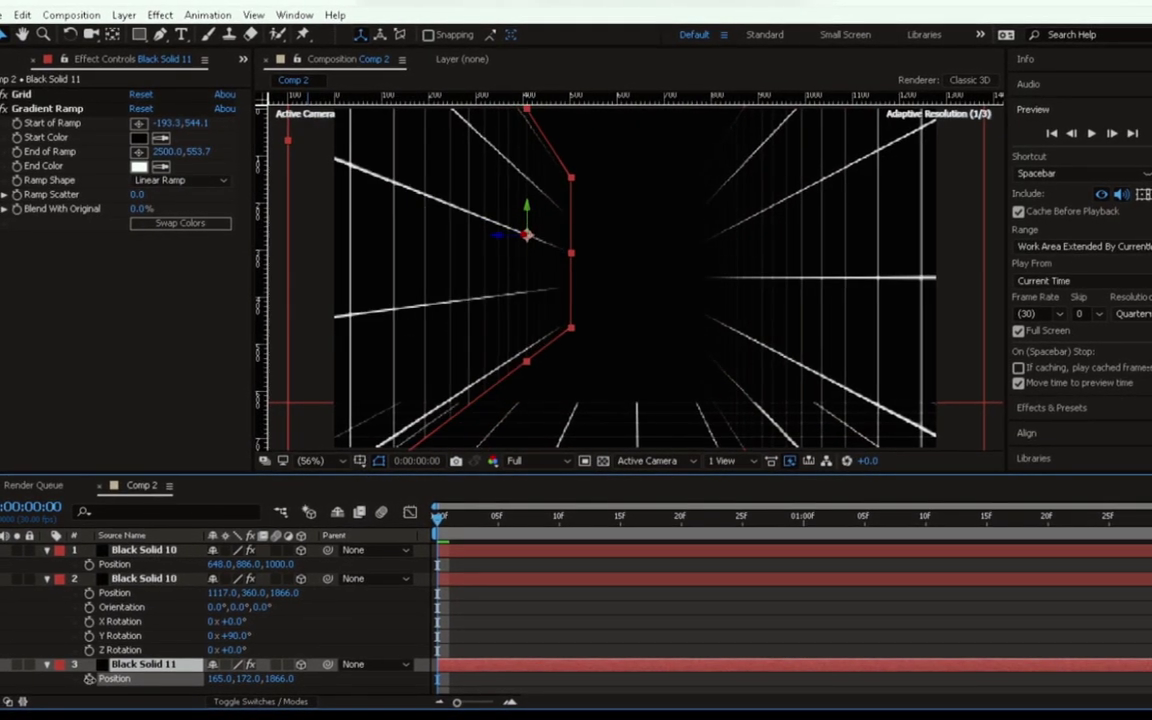
{"action": "left_click", "coordinate": [592, 623]}
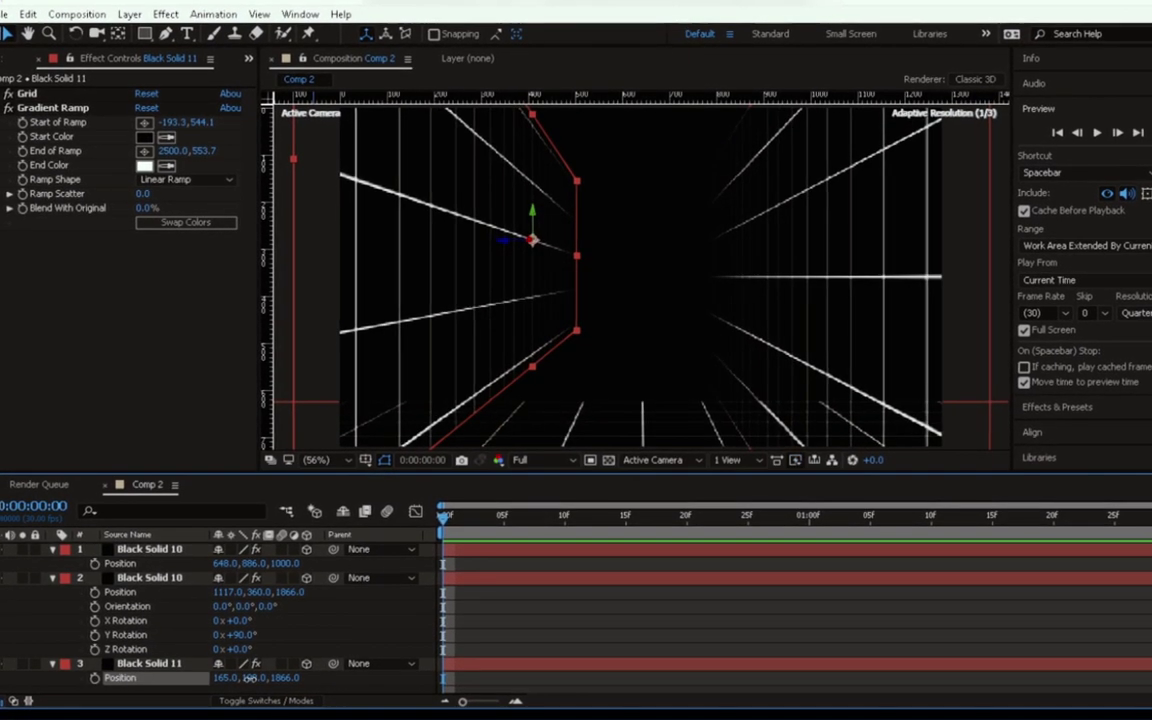
{"action": "left_click_drag", "start_coordinate": [249, 678], "coordinate": [600, 640]}
{"action": "left_click", "coordinate": [633, 606]}
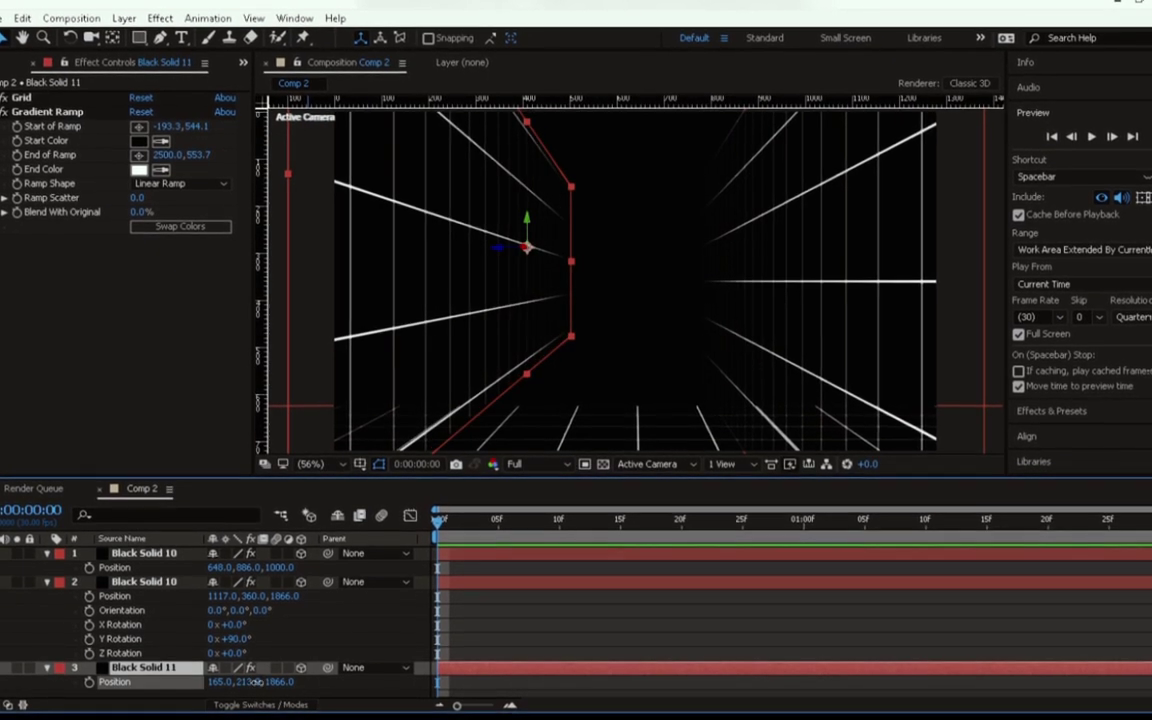
{"action": "left_click_drag", "start_coordinate": [258, 681], "coordinate": [249, 681]}
- Select the duplicated wall and start editing its solid height in Solid Settings
{"action": "left_click", "coordinate": [630, 607]}
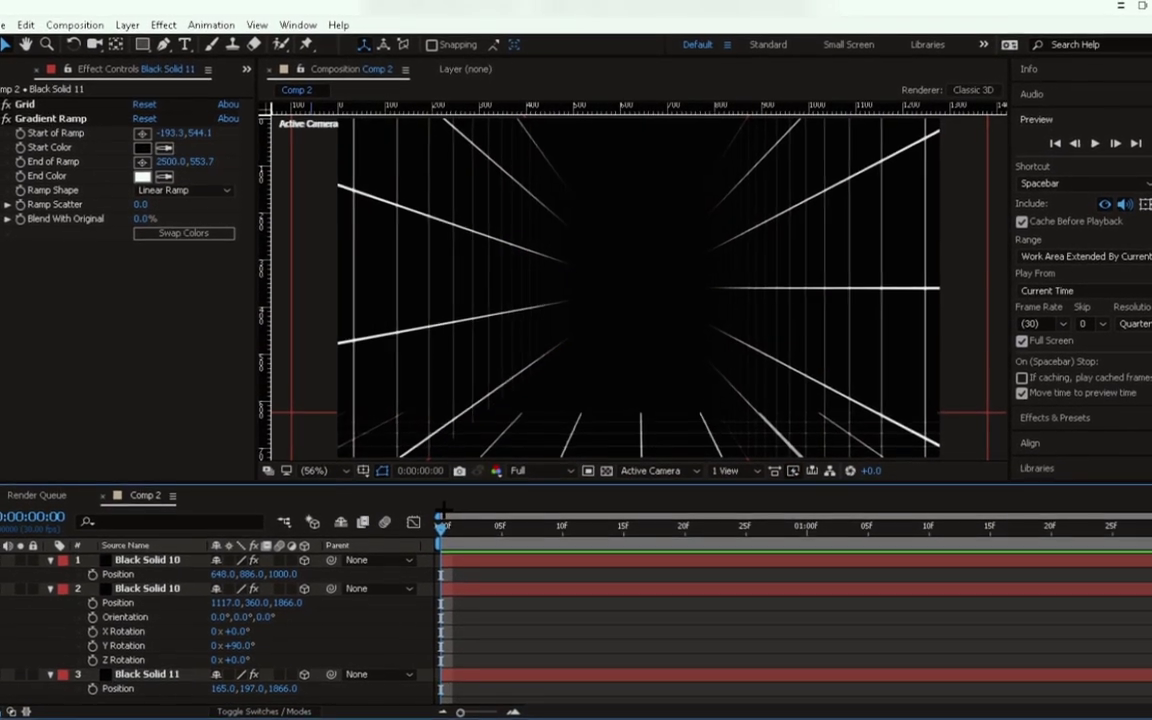
{"action": "left_click", "coordinate": [134, 550]}
{"action": "left_click", "coordinate": [155, 673]}
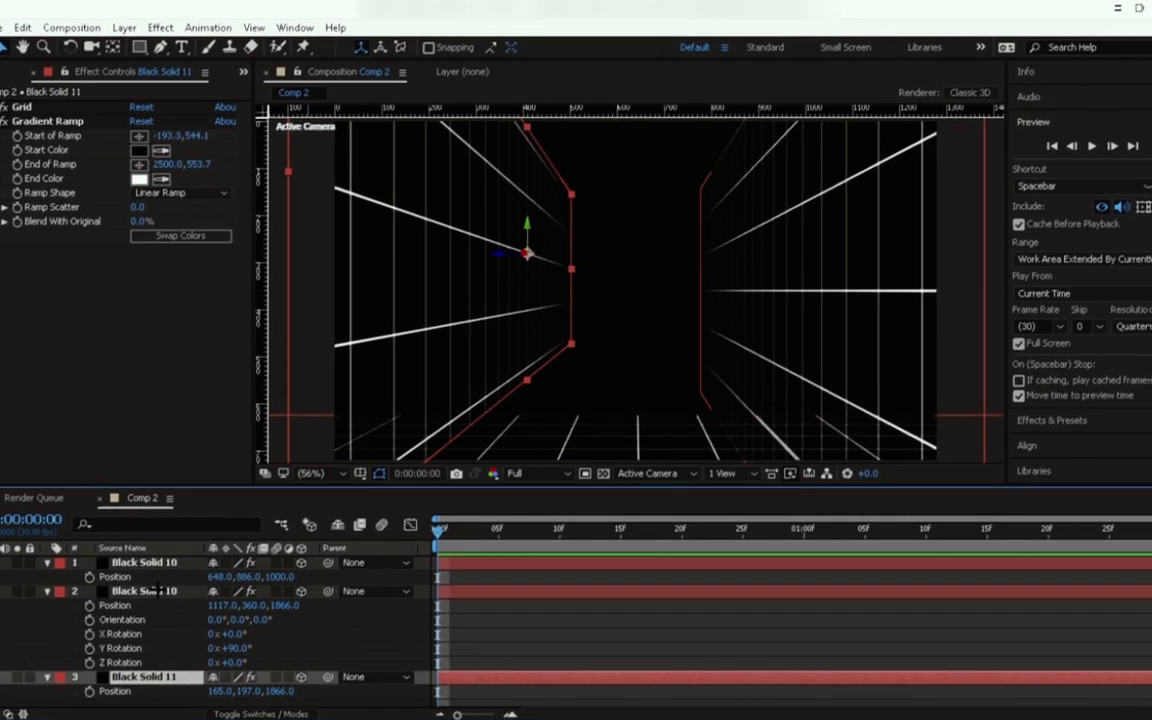
{"action": "left_click", "coordinate": [155, 587]}
{"action": "left_click", "coordinate": [127, 26]}
{"action": "left_click", "coordinate": [158, 70]}
{"action": "key", "text": "Tab"}
{"action": "key", "text": "Tab"}
- Apply the 1100 solid height and raise Black Solid 12 to Position Y 192
{"action": "type", "text": "1100"}
{"action": "left_click", "coordinate": [1007, 464]}
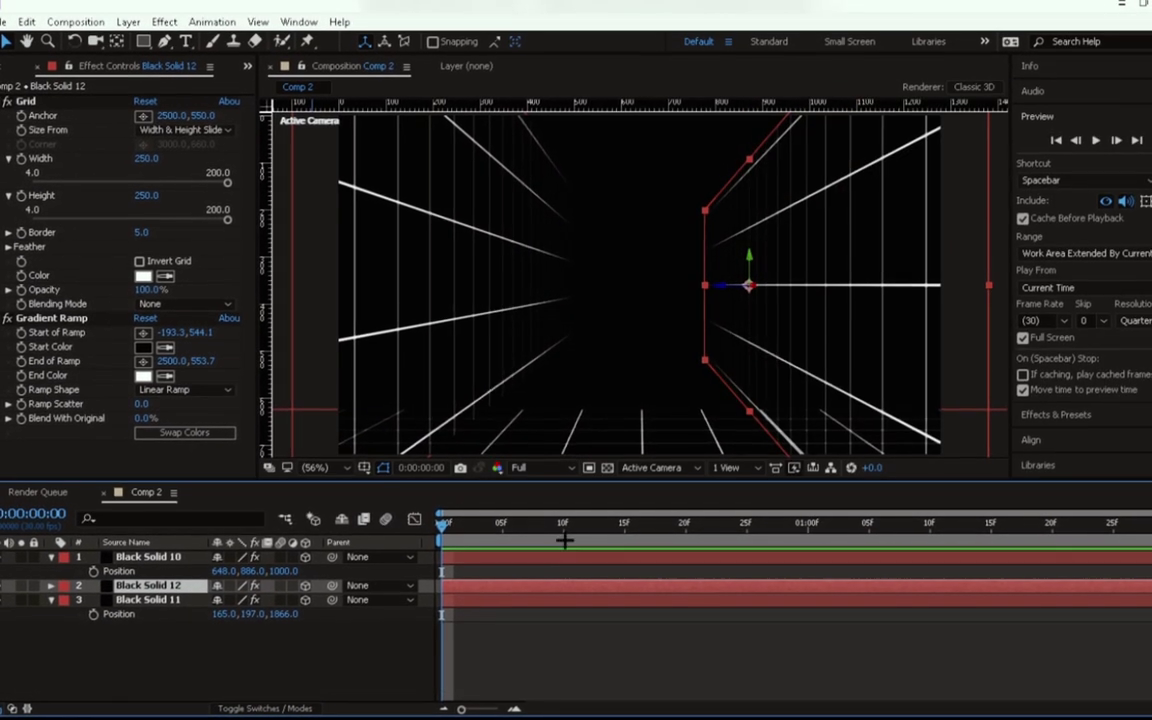
{"action": "left_click_drag", "start_coordinate": [228, 610], "coordinate": [91, 636]}
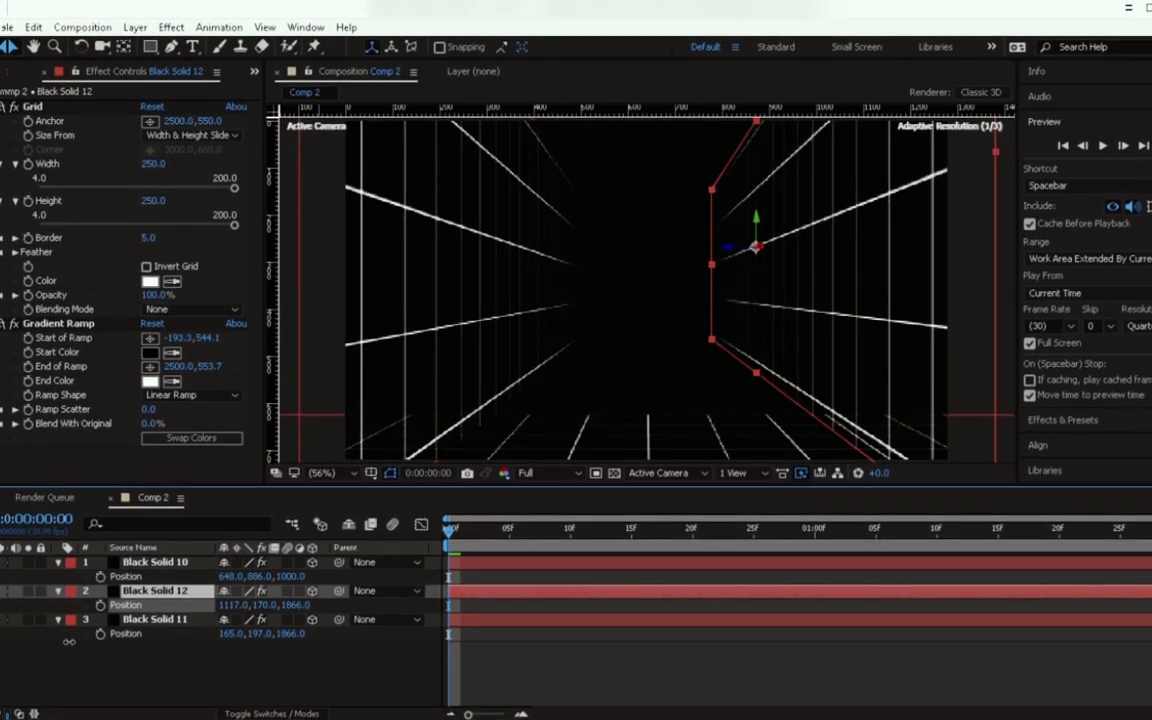
{"action": "left_click_drag", "start_coordinate": [250, 593], "coordinate": [246, 593]}
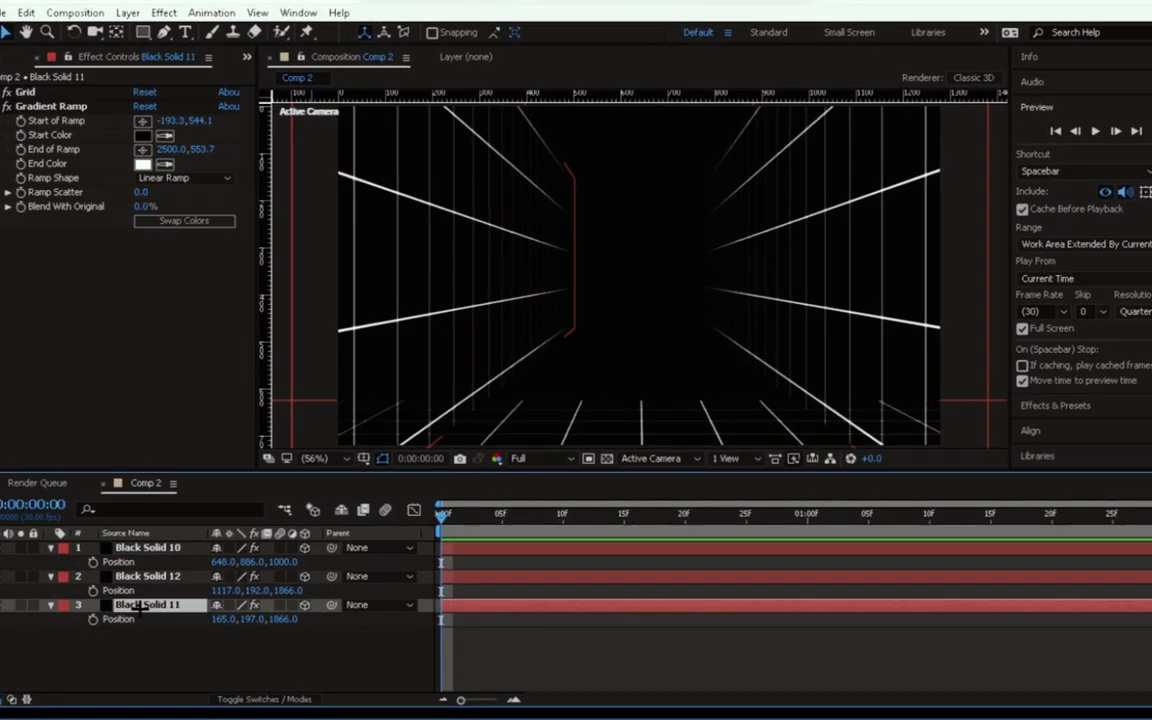
- Set Black Solid 11 and Black Solid 12 solid heights to 1000 pixels
{"action": "left_click", "coordinate": [127, 12]}
{"action": "left_click", "coordinate": [180, 49]}
{"action": "double_click", "coordinate": [880, 196]}
{"action": "type", "text": "1000"}
{"action": "left_click", "coordinate": [1018, 467]}
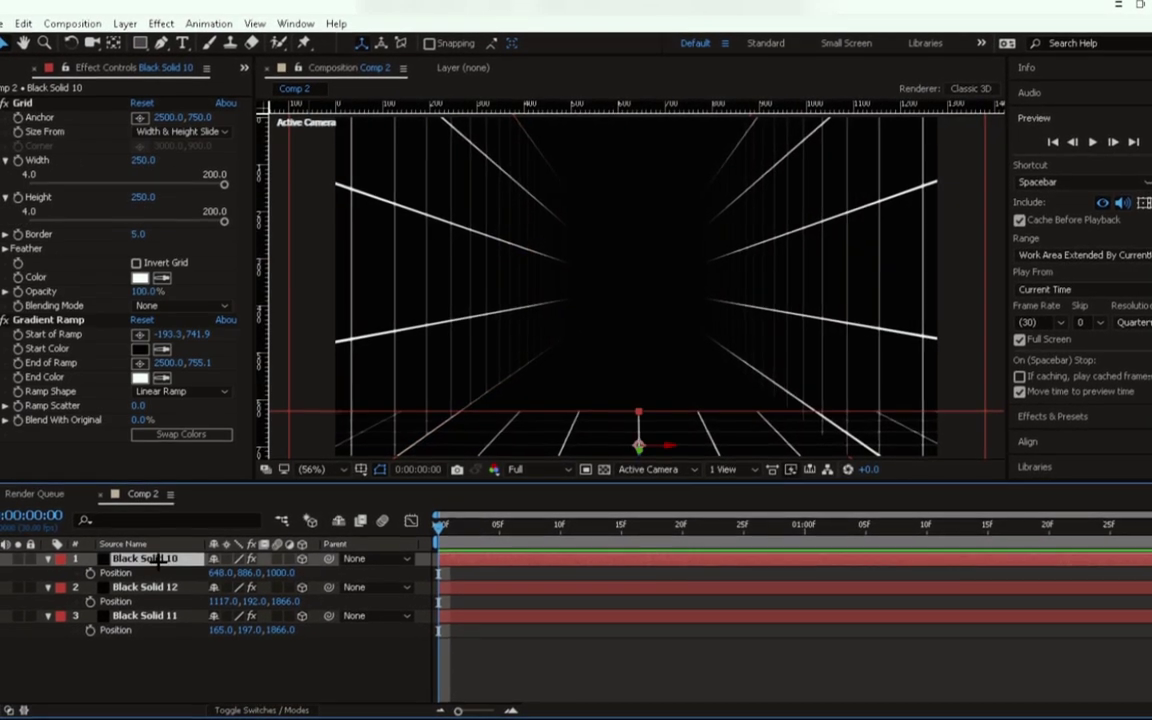
{"action": "left_click", "coordinate": [127, 20]}
{"action": "left_click", "coordinate": [180, 49]}
{"action": "double_click", "coordinate": [888, 202]}
{"action": "type", "text": "1000"}
{"action": "left_click", "coordinate": [1005, 471]}
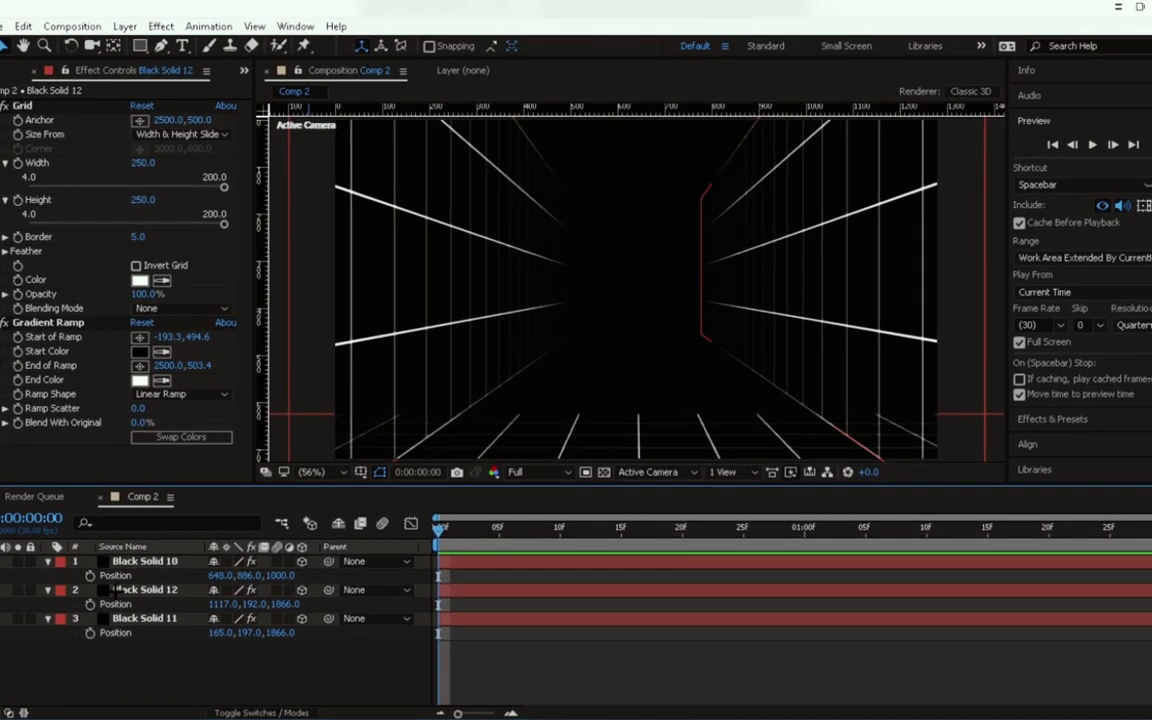
{"action": "left_click", "coordinate": [675, 418]}
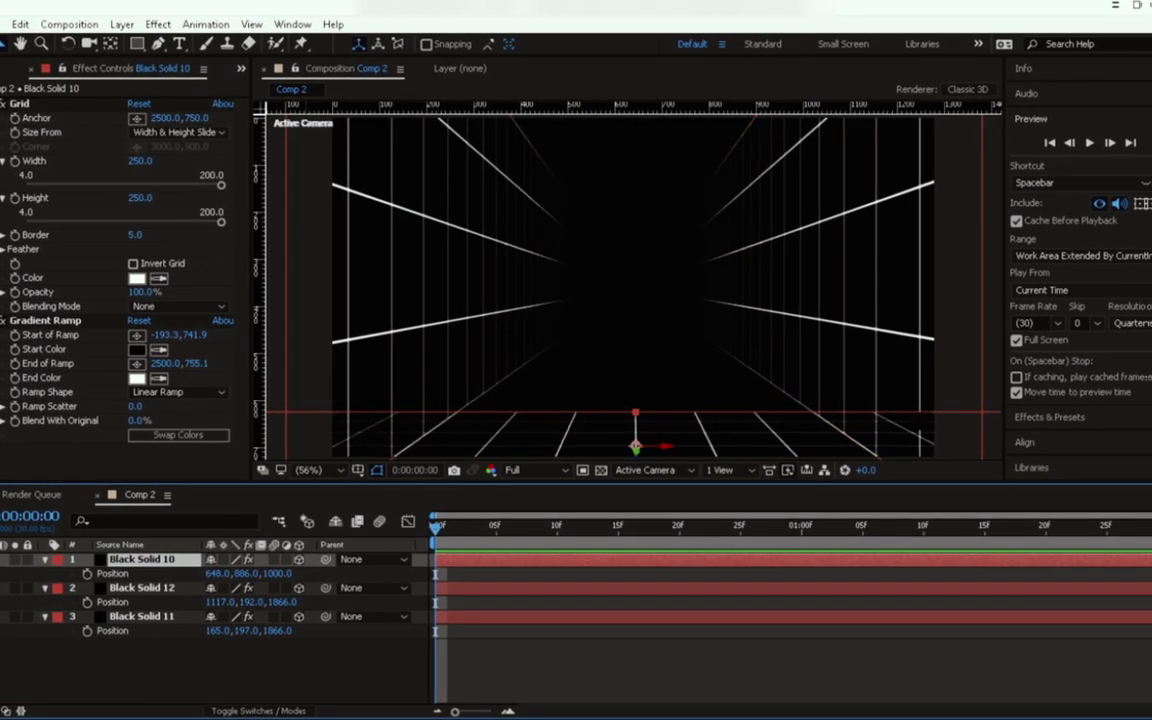
- Resize floor Black Solid 10 to about 1550 wide by 1700 pixels deep
{"action": "key", "text": "ctrl+shift+y"}
{"action": "type", "text": "1800"}
{"action": "key", "text": "Tab"}
{"action": "type", "text": "1700"}
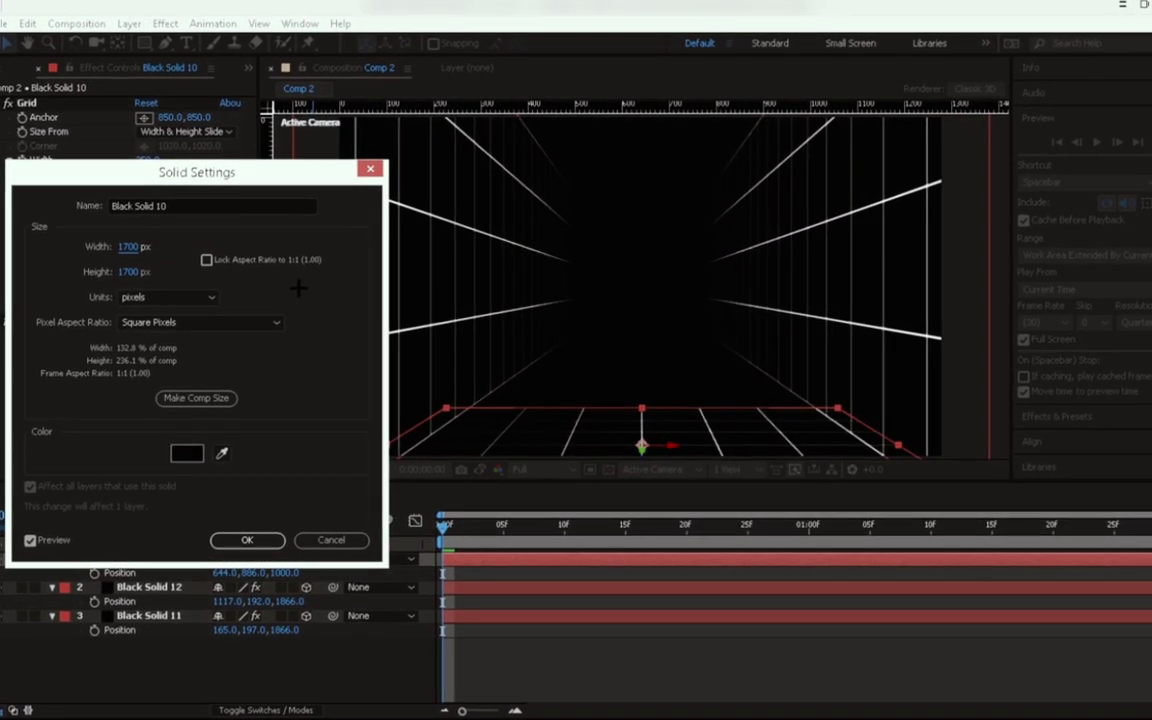
{"action": "left_click", "coordinate": [124, 245]}
{"action": "type", "text": "16"}
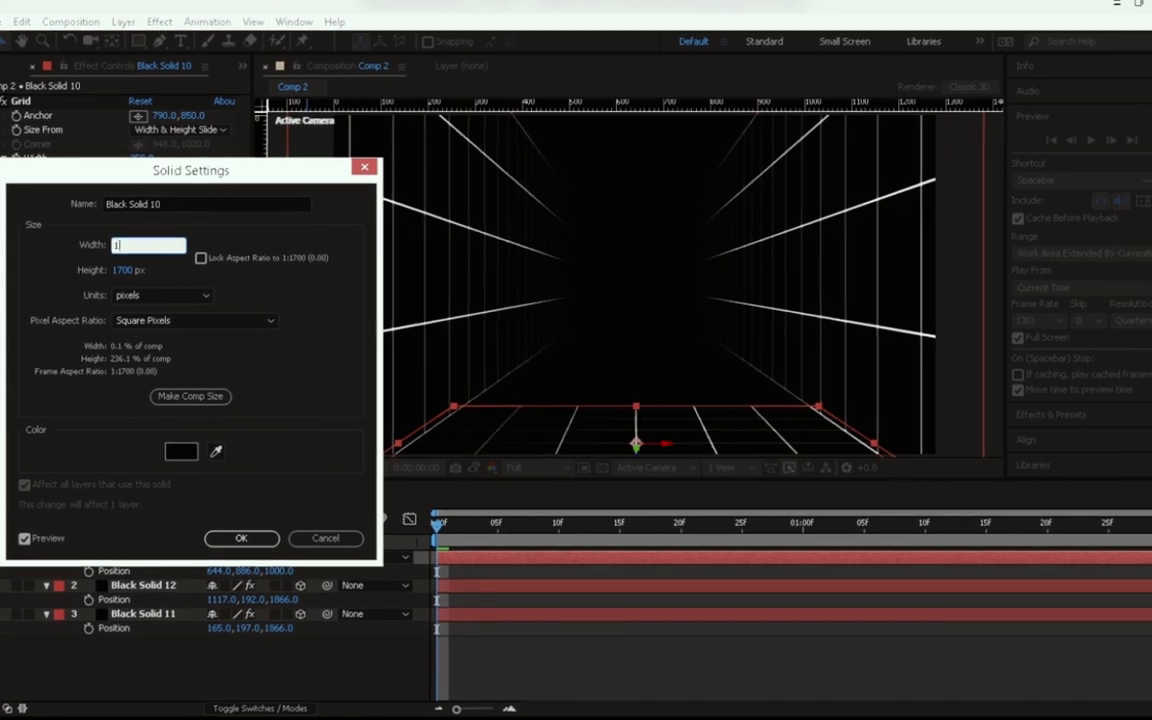
{"action": "key", "text": "Return"}
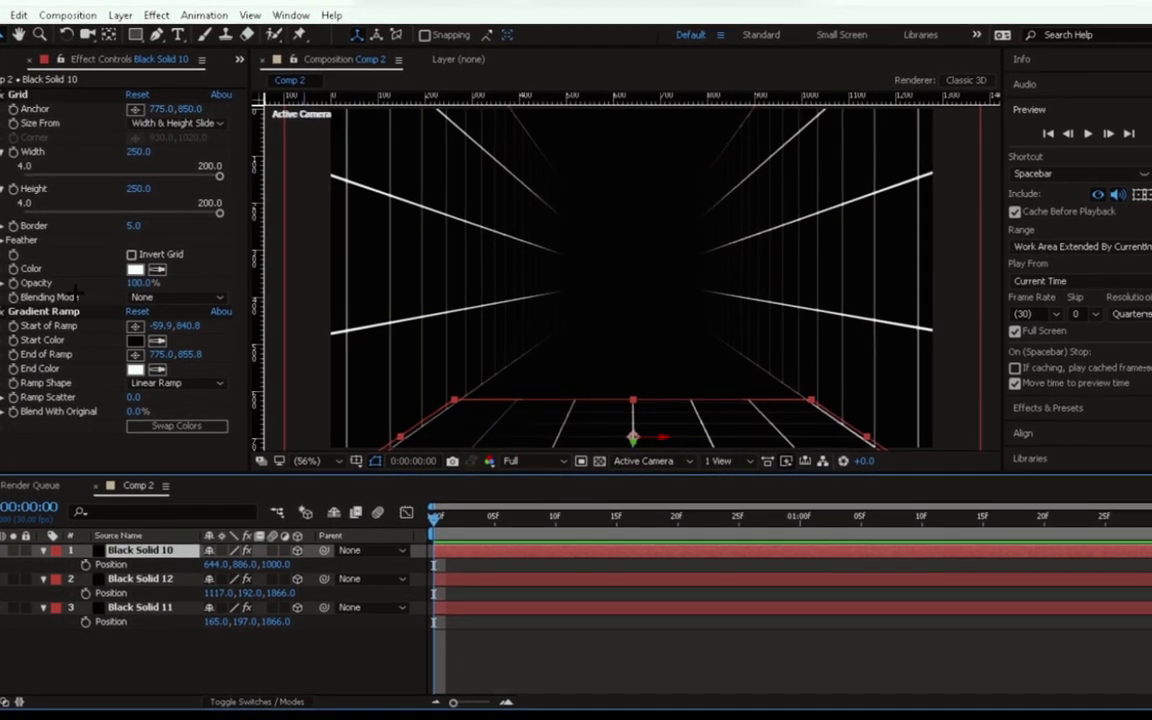
{"action": "left_click", "coordinate": [48, 311]}
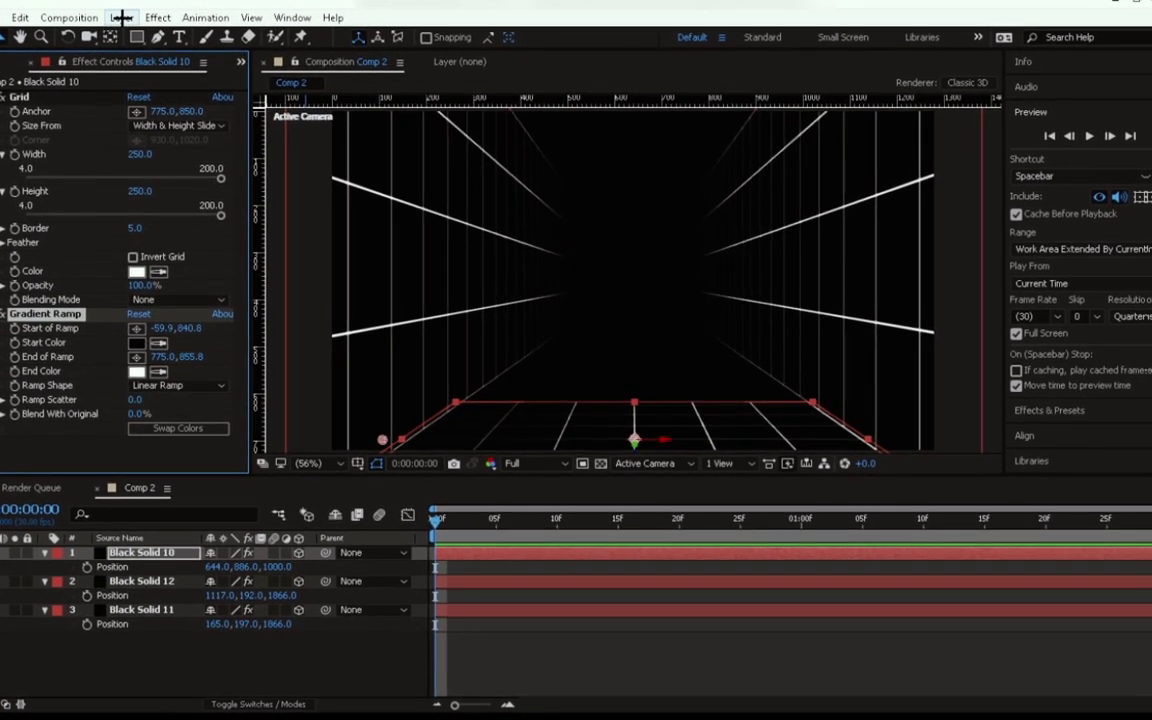
- Lengthen Black Solid 10, move it to Z 3268, and collapse all layers' properties
{"action": "left_click", "coordinate": [121, 17]}
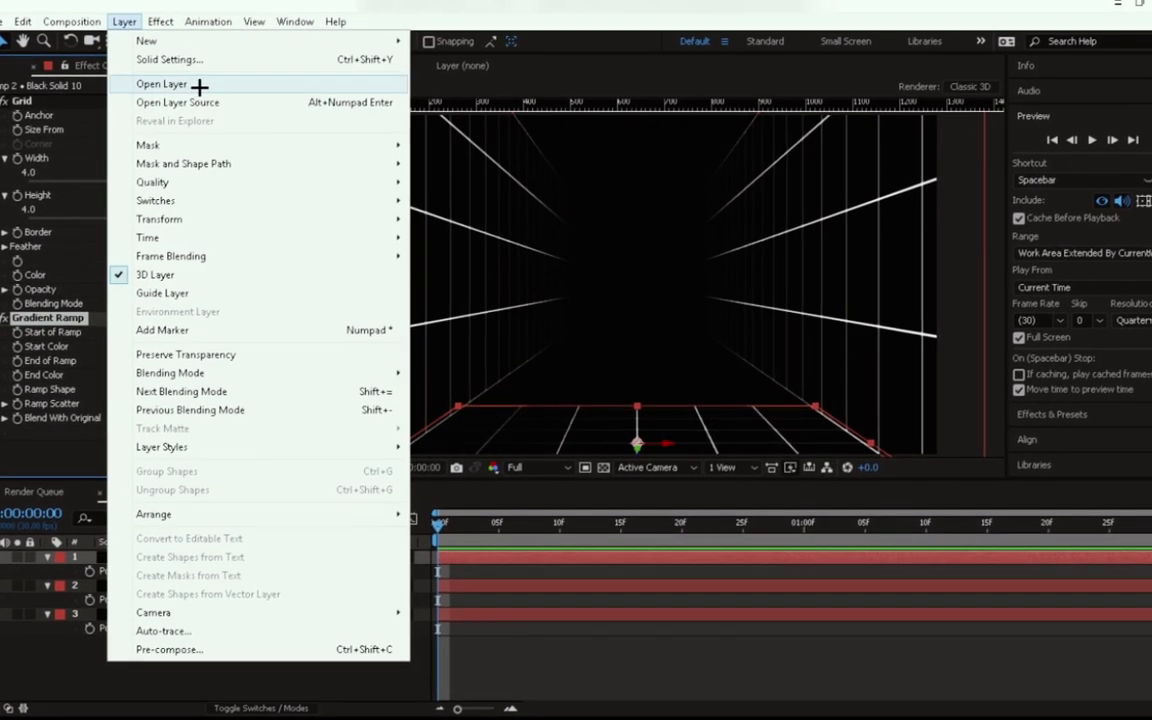
{"action": "left_click", "coordinate": [155, 59]}
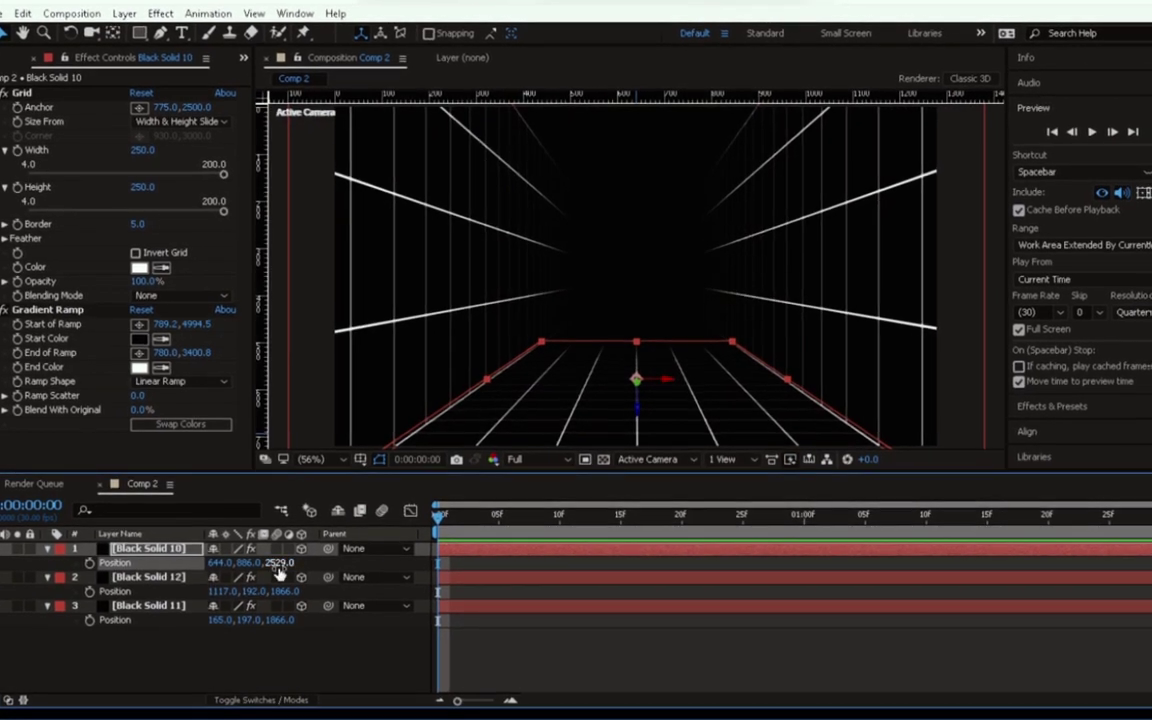
{"action": "left_click_drag", "start_coordinate": [280, 568], "coordinate": [765, 550]}
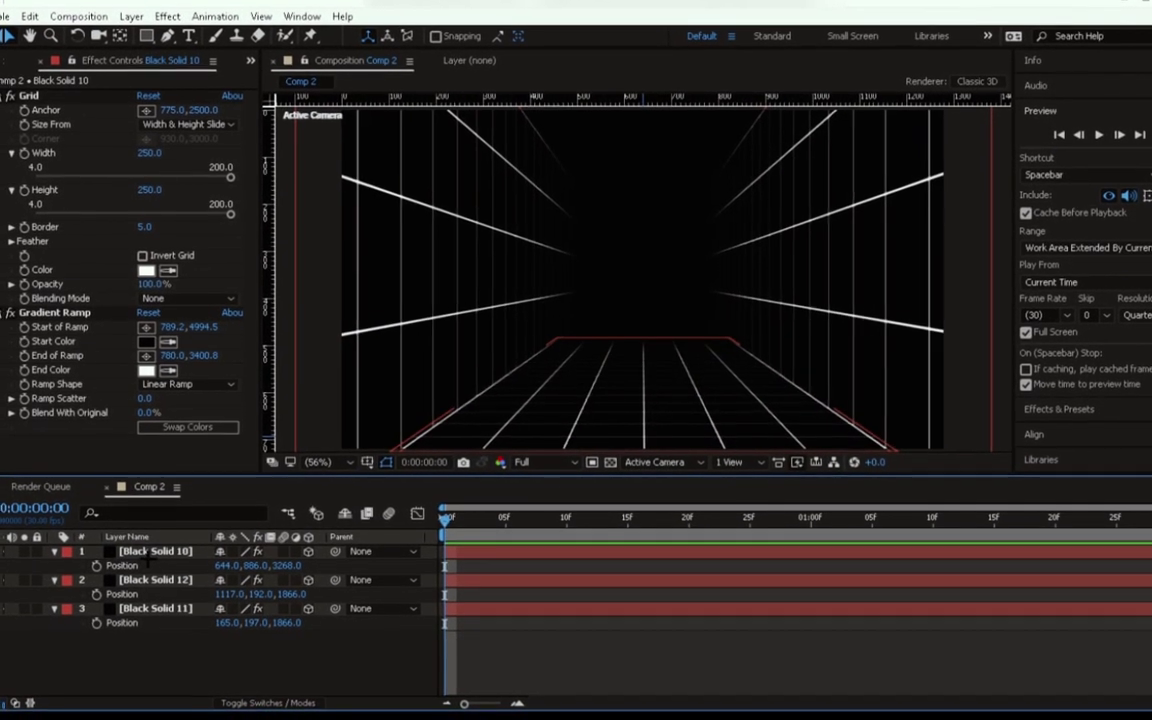
{"action": "key", "text": "ctrl+a"}
{"action": "key", "text": "u"}
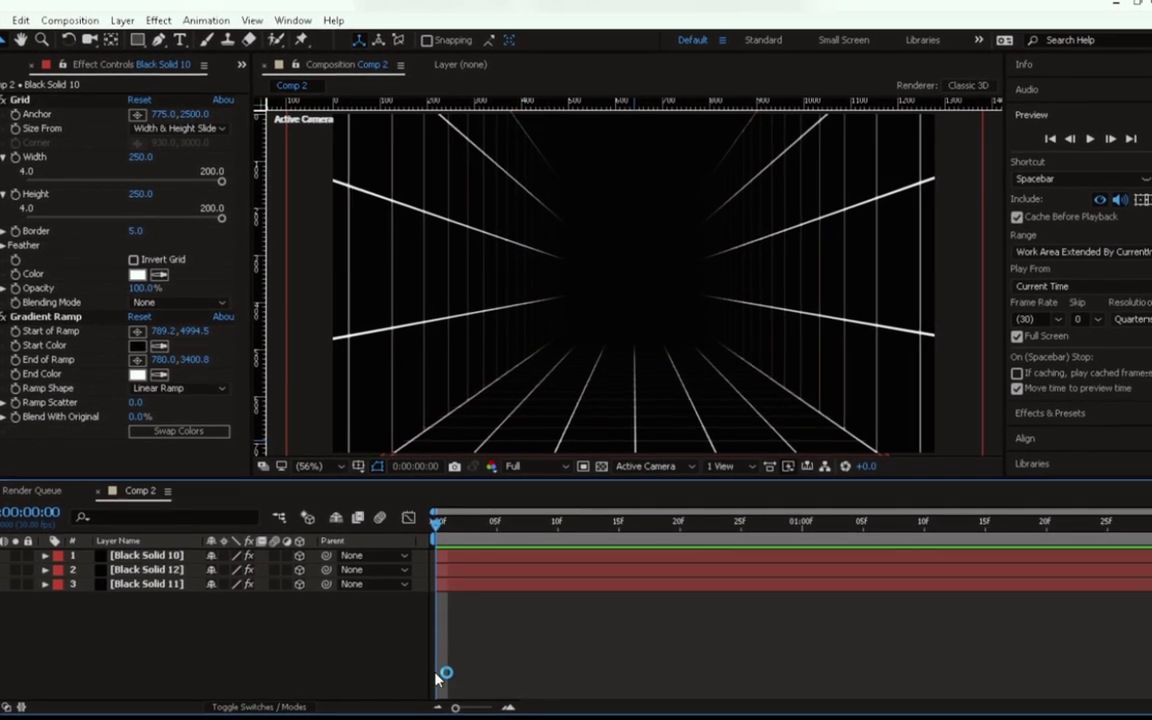
- Add a Null 2 null object at the top of the Comp 2 stack
{"action": "right_click", "coordinate": [183, 668]}
{"action": "mouse_move", "coordinate": [217, 472]}
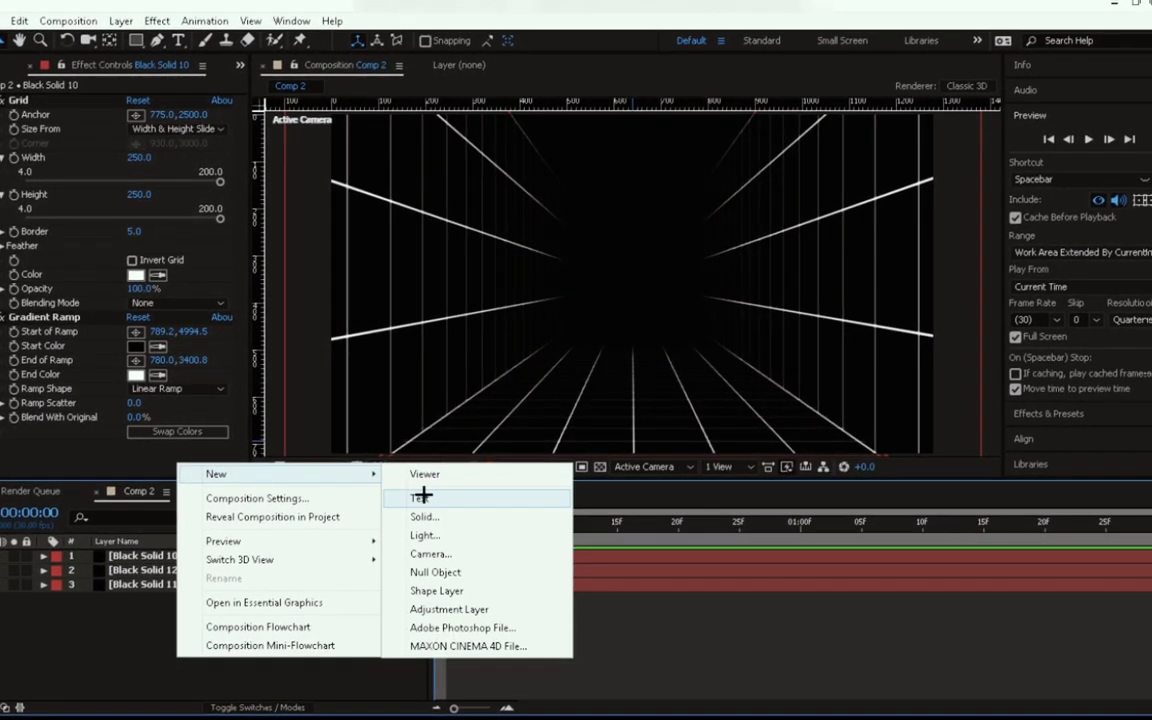
{"action": "left_click", "coordinate": [452, 574]}
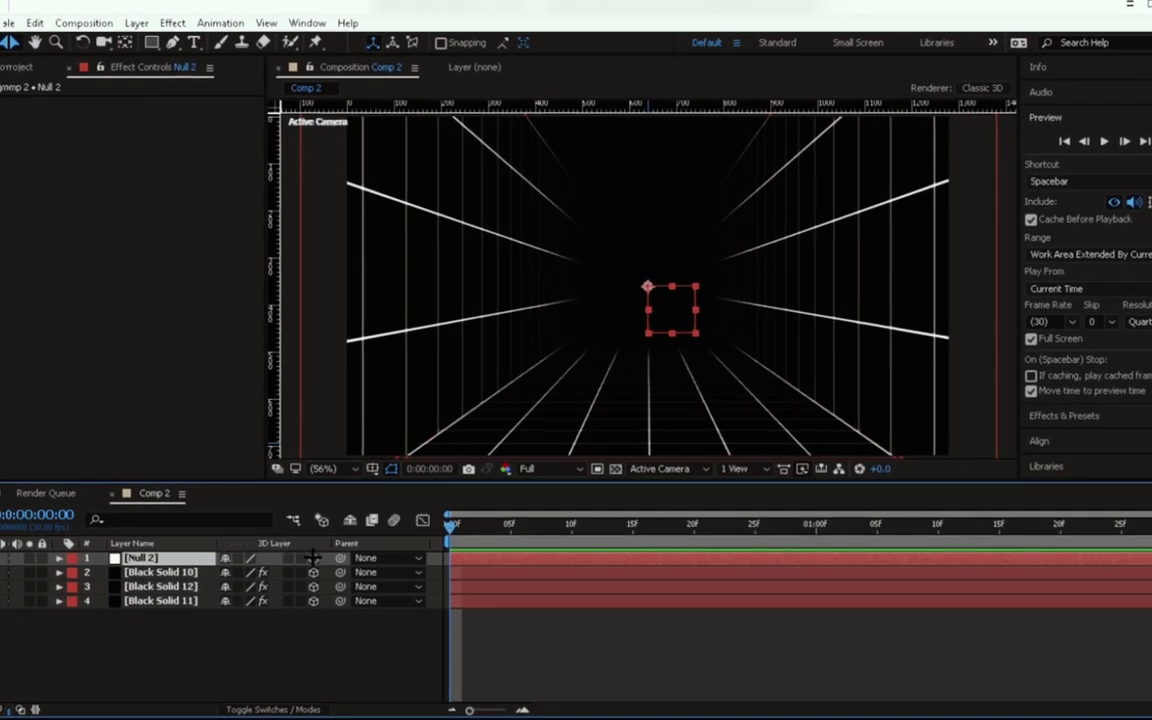
{"action": "left_click", "coordinate": [189, 563]}
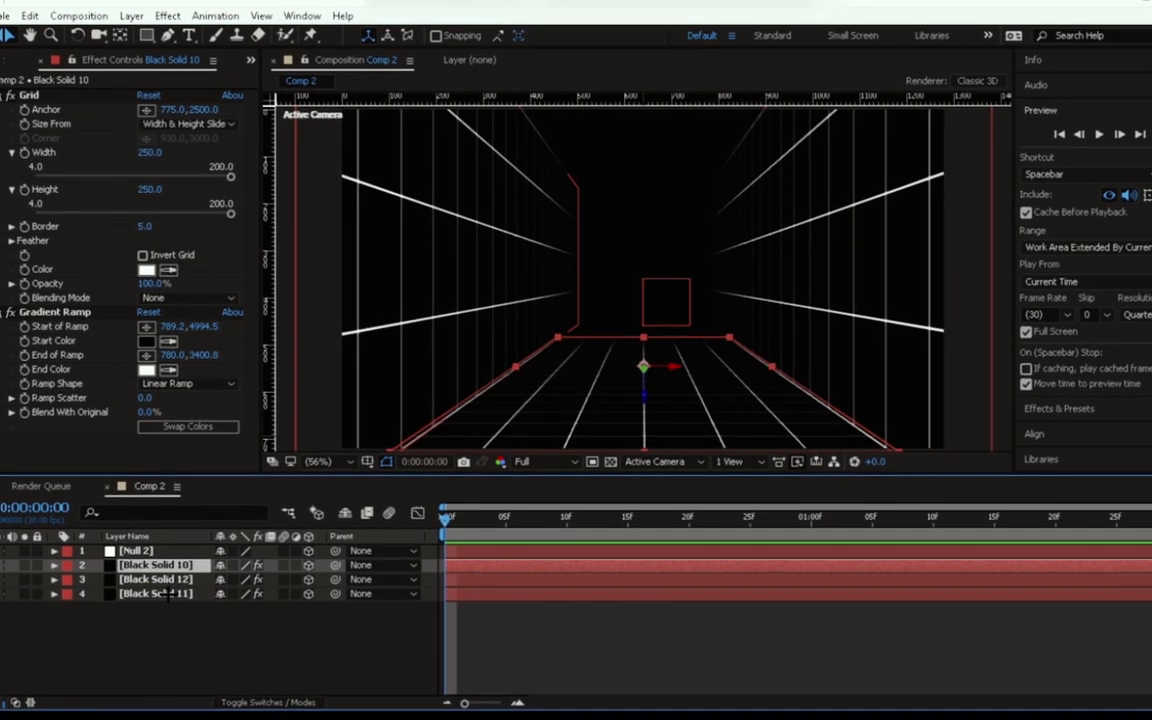
- Parent the three solids to Null 2 and keyframe its Z from 0 to -2729 at 1:29
{"action": "left_click", "coordinate": [160, 591], "text": "shift"}
{"action": "left_click_drag", "start_coordinate": [325, 569], "coordinate": [170, 555]}
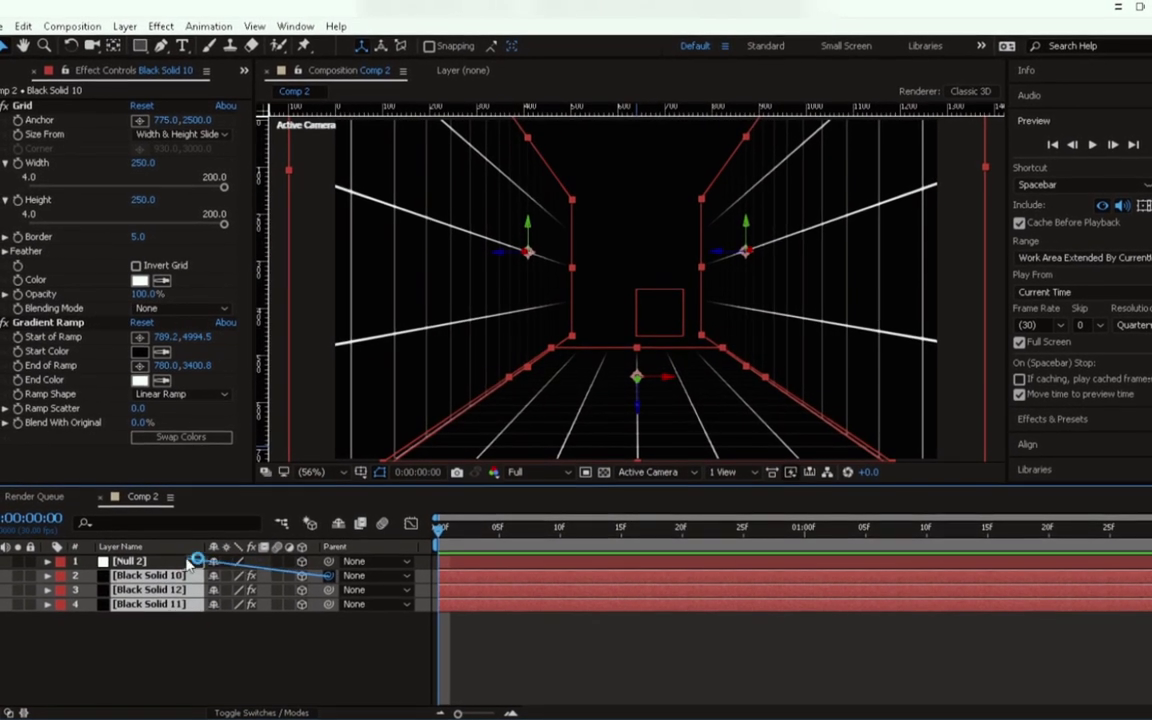
{"action": "left_click", "coordinate": [130, 557]}
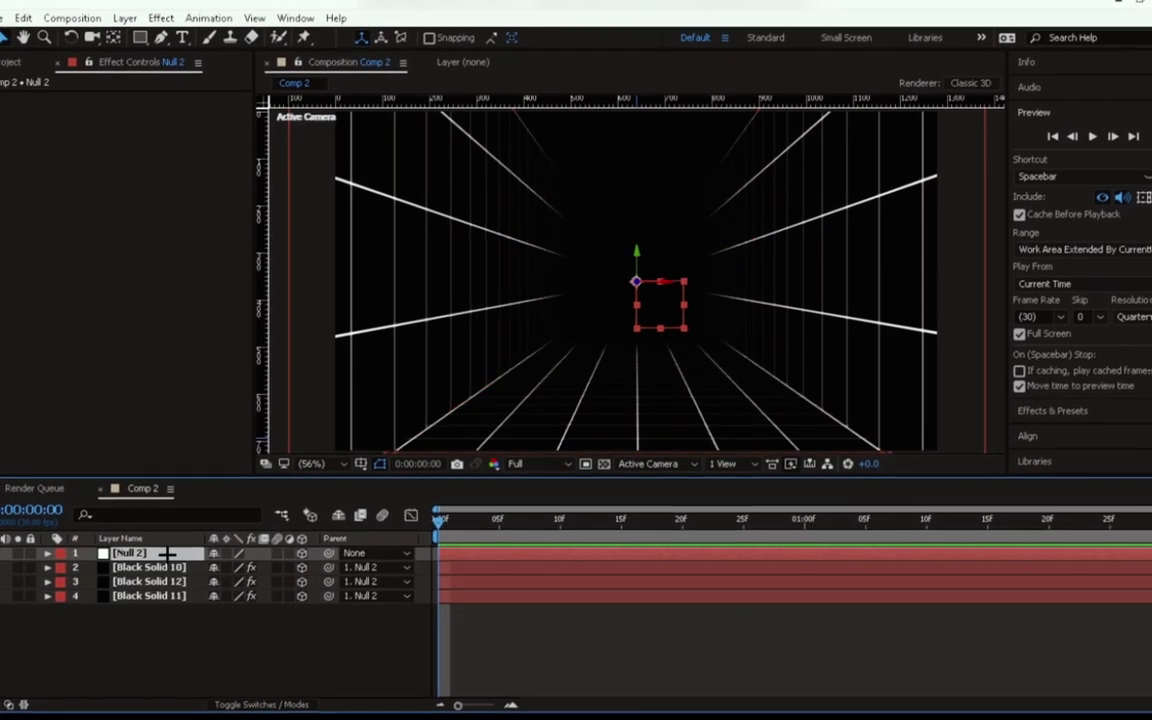
{"action": "key", "text": "p"}
{"action": "key", "text": "alt+shift+p"}
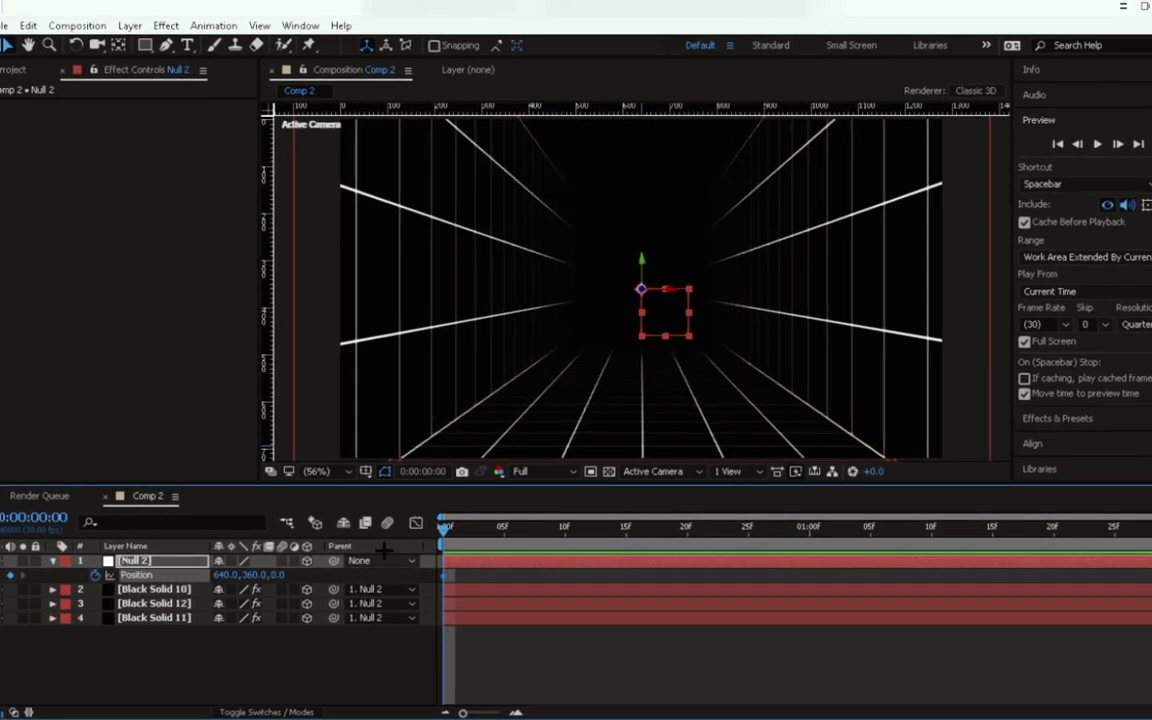
{"action": "left_click_drag", "start_coordinate": [562, 541], "coordinate": [1150, 540]}
{"action": "left_click_drag", "start_coordinate": [276, 568], "coordinate": [200, 568]}
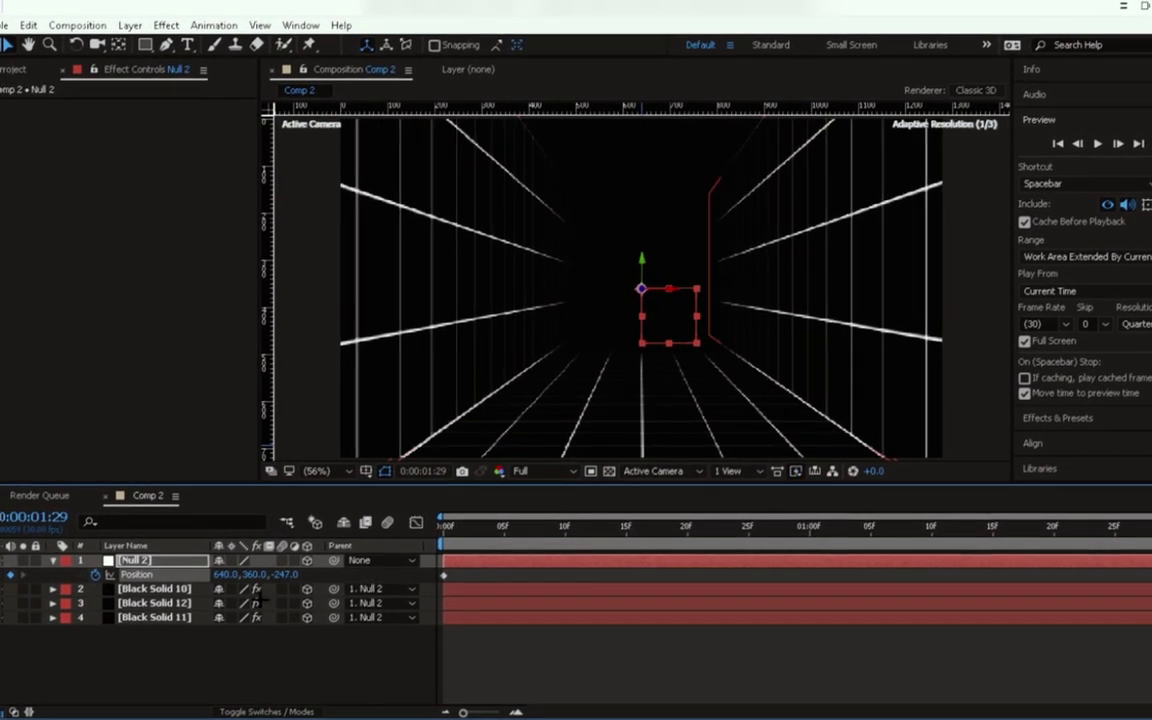
{"action": "mouse_move", "coordinate": [296, 578]}
{"action": "left_mouse_down"}
{"action": "mouse_move", "coordinate": [230, 569]}
{"action": "mouse_move", "coordinate": [27, 654]}
{"action": "left_mouse_up"}
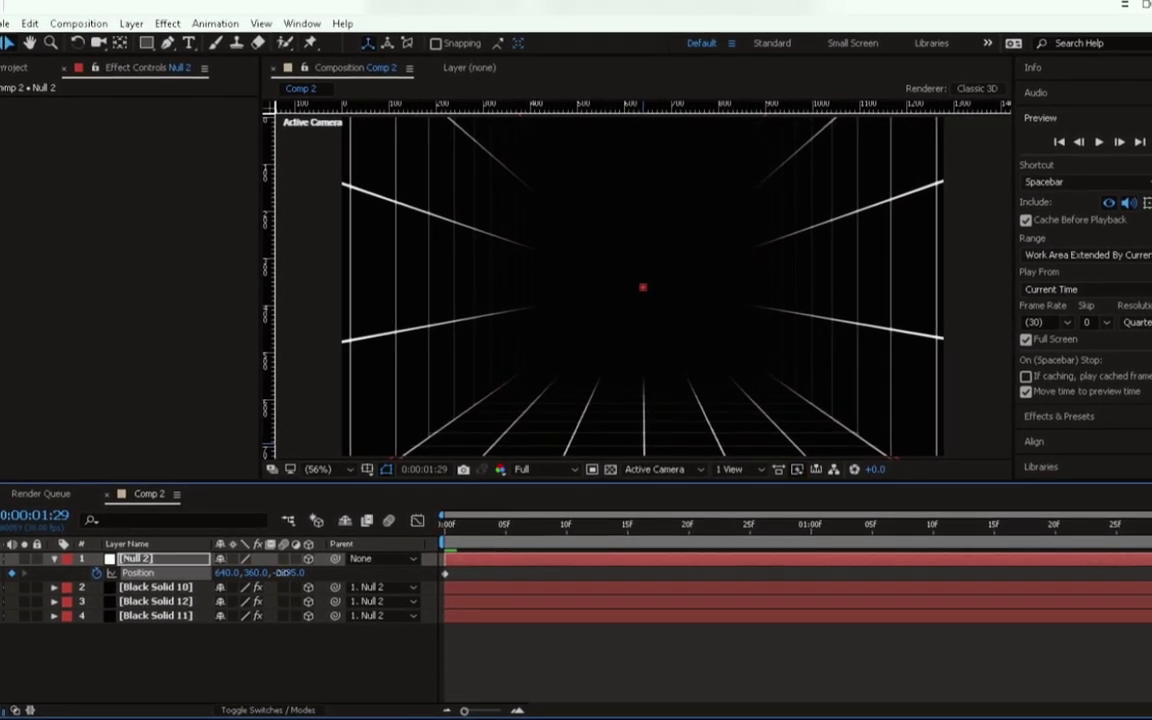
{"action": "mouse_move", "coordinate": [285, 574]}
{"action": "left_mouse_down"}
{"action": "mouse_move", "coordinate": [230, 574]}
{"action": "mouse_move", "coordinate": [300, 643]}
{"action": "mouse_move", "coordinate": [509, 664]}
{"action": "left_mouse_up"}
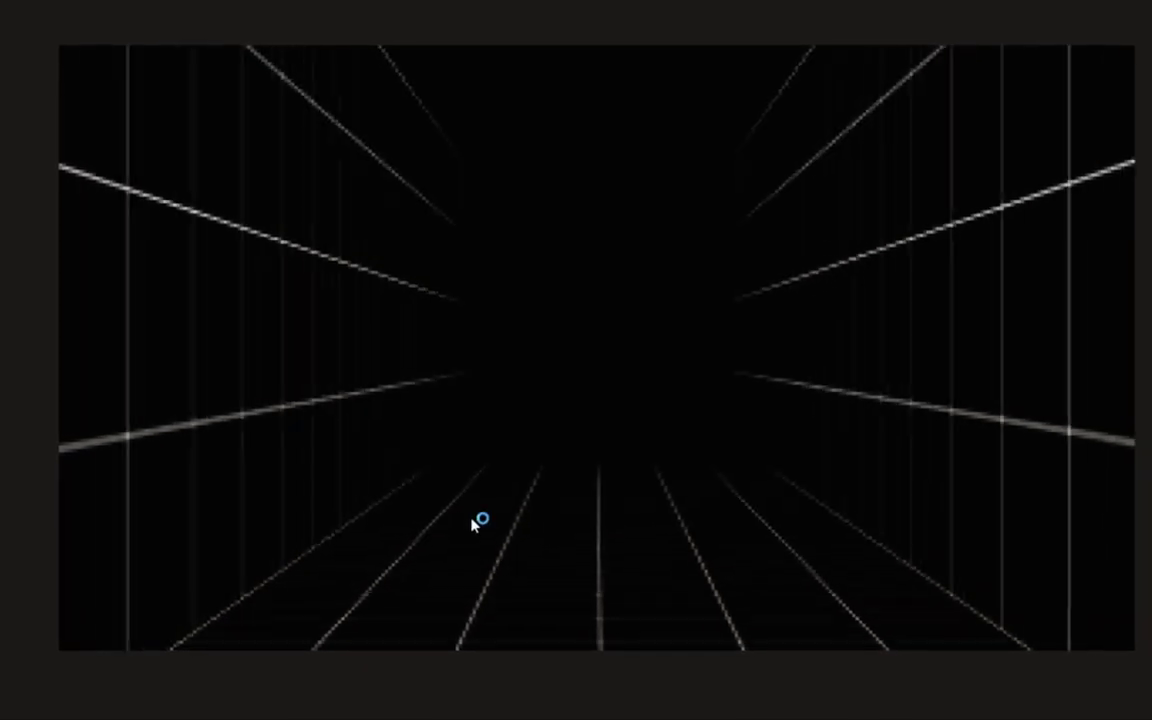
{"action": "key", "text": "space"}
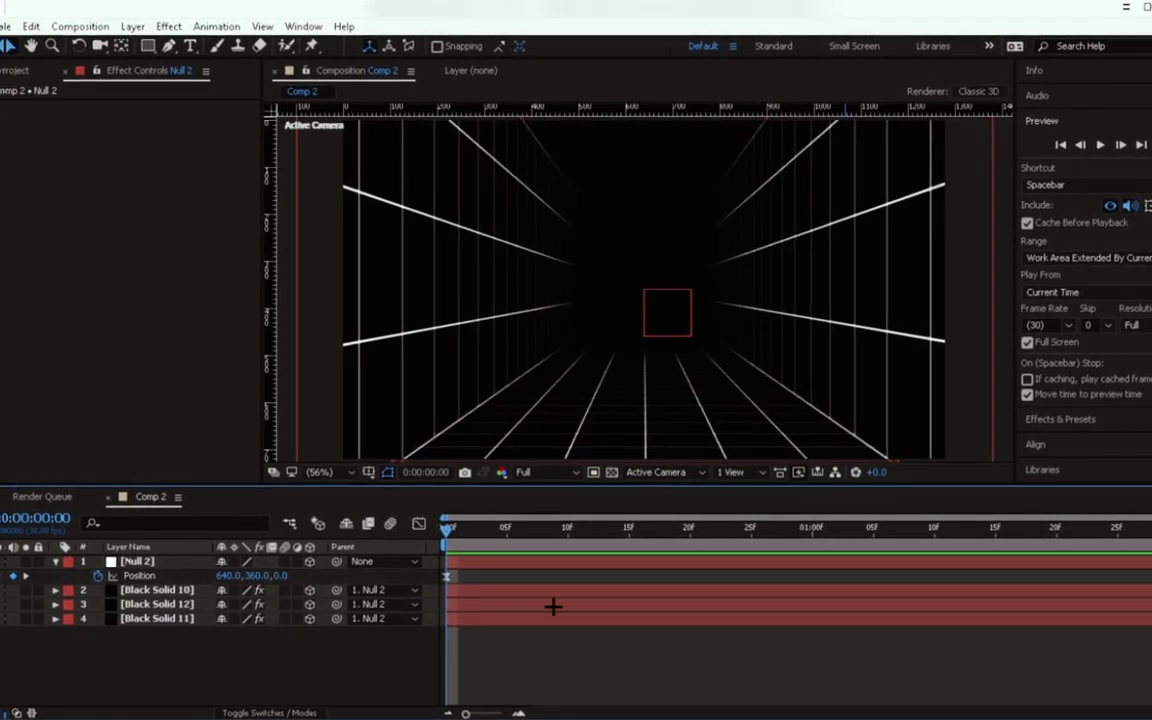
- Apply the S_TextureFlux effect to floor layer Black Solid 10
{"action": "left_click", "coordinate": [476, 590]}
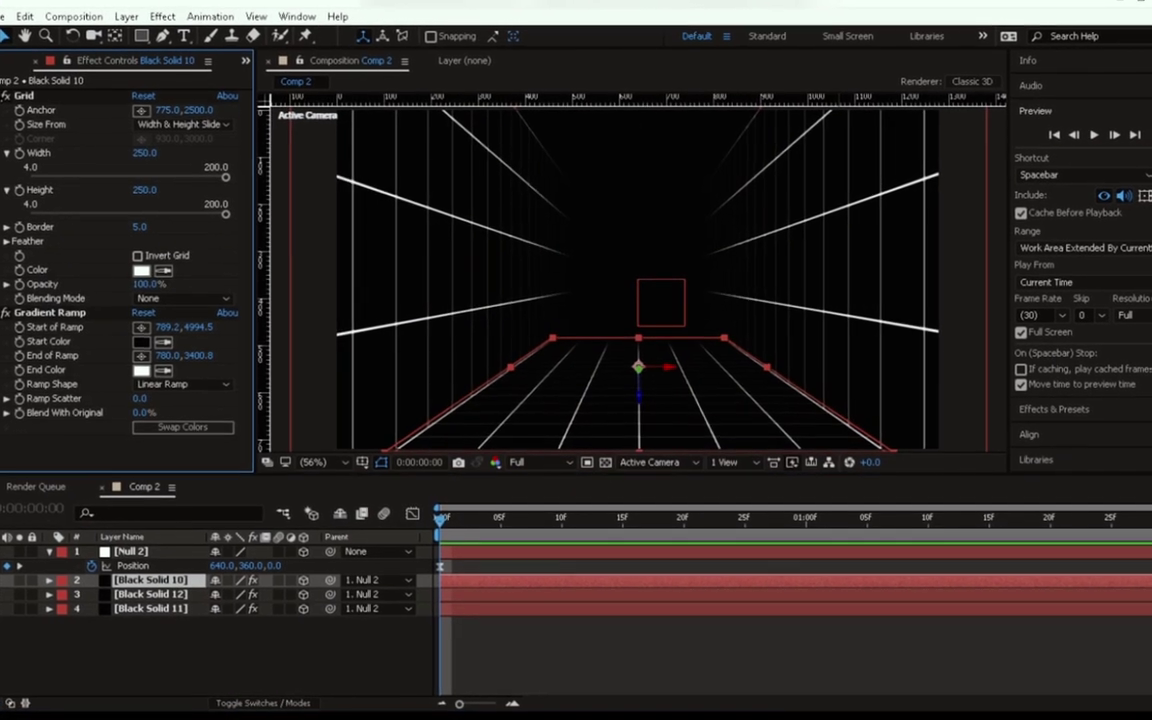
{"action": "left_click", "coordinate": [10, 95]}
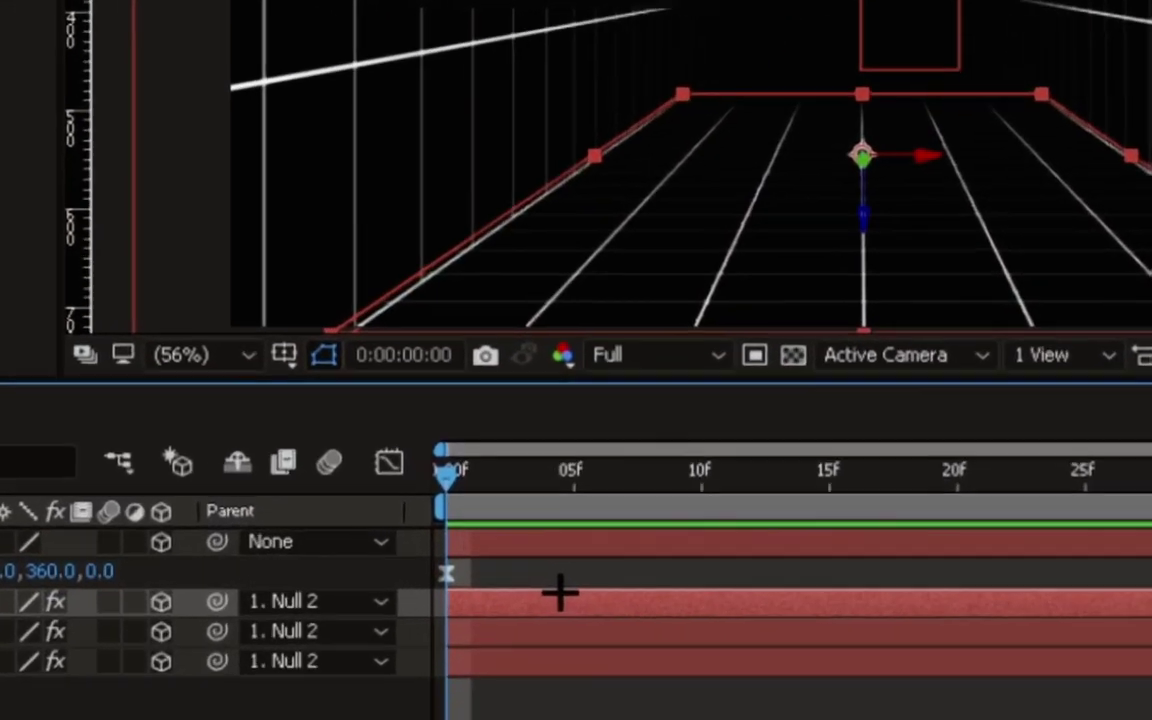
{"action": "key", "text": "ctrl+space"}
{"action": "type", "text": "t"}
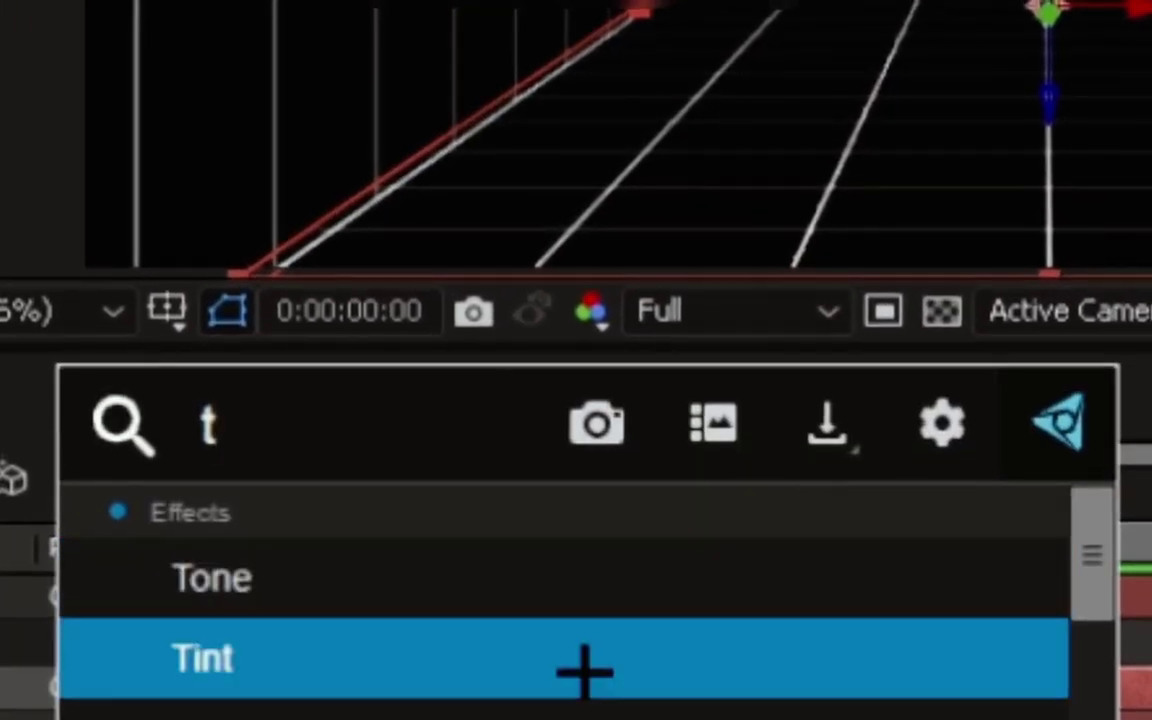
{"action": "key", "text": "BackSpace"}
{"action": "type", "text": "s"}
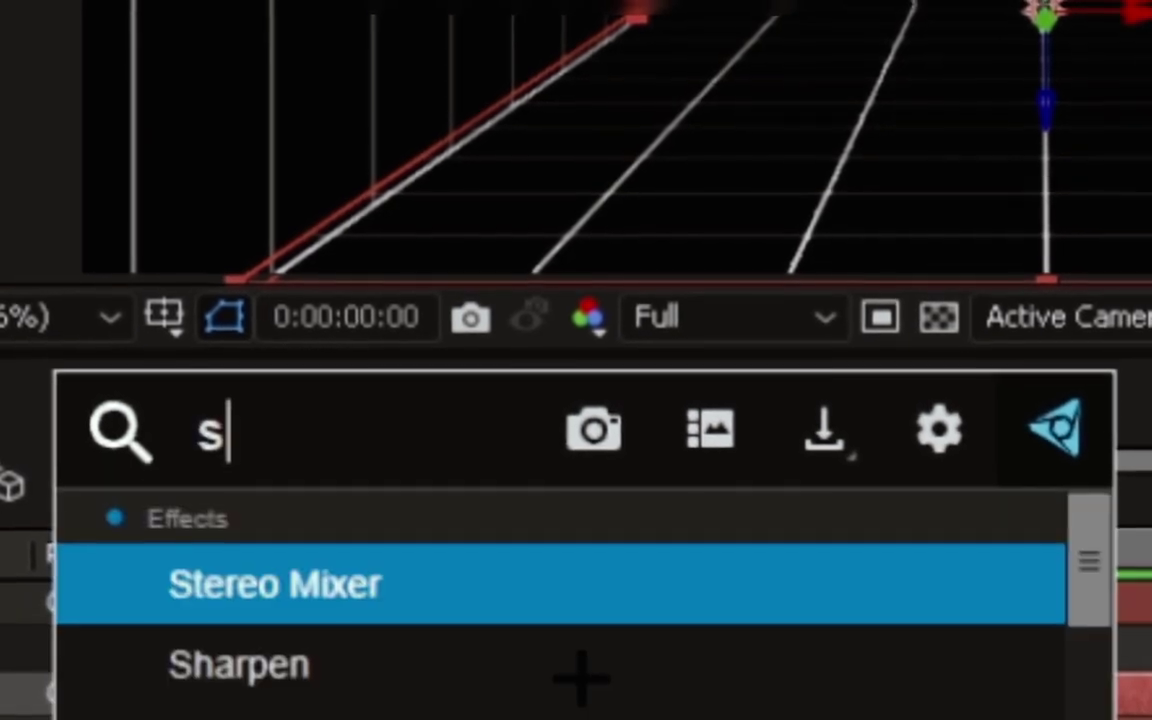
{"action": "type", "text": "_tex"}
{"action": "left_click", "coordinate": [599, 622]}
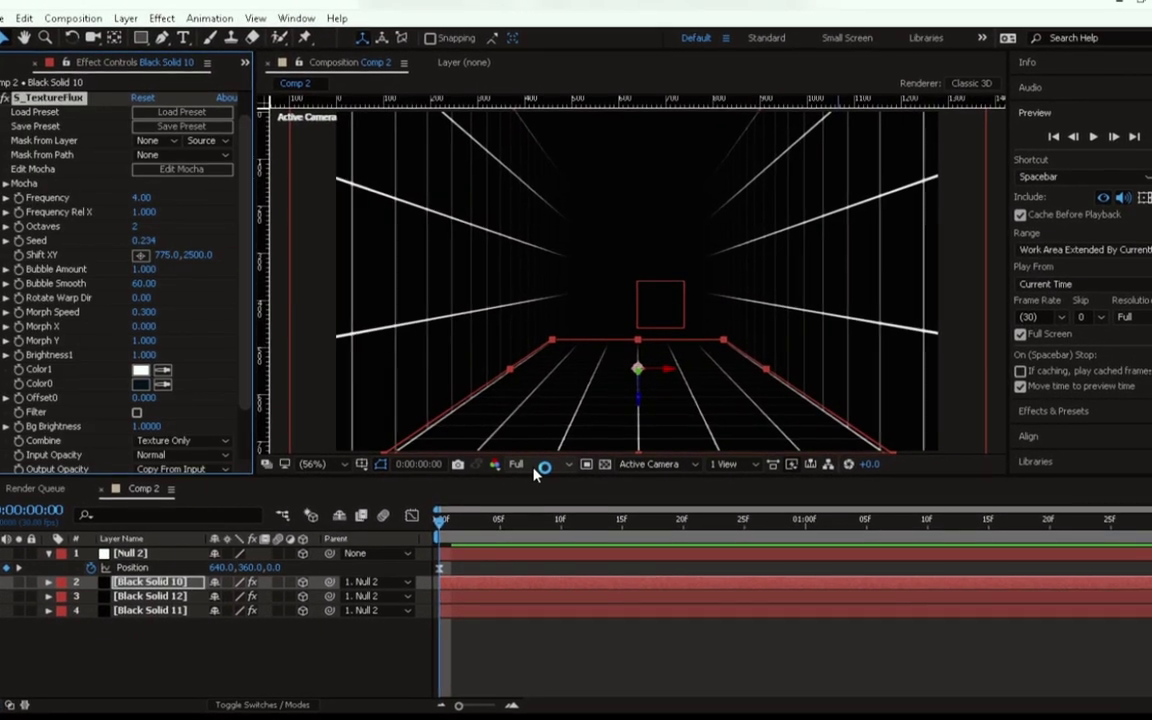
- Drop preview resolution to Quarter and set S_TextureFlux Color0 to bright magenta
{"action": "left_click", "coordinate": [530, 459]}
{"action": "left_click", "coordinate": [548, 569]}
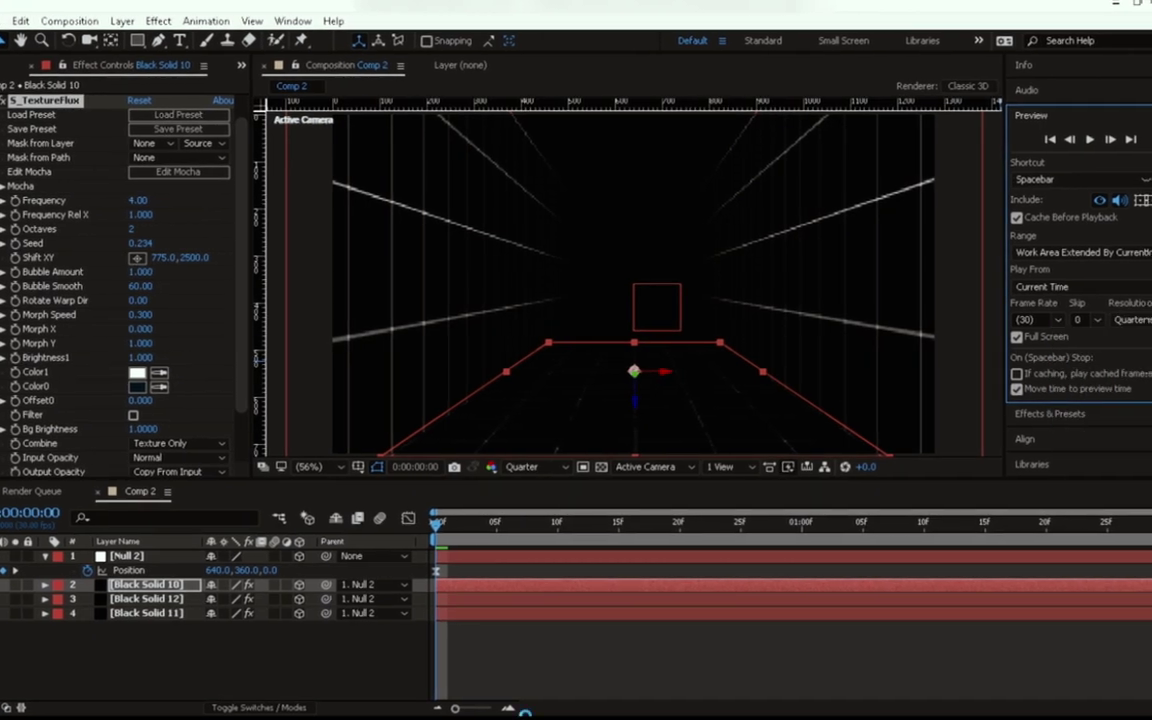
{"action": "left_click", "coordinate": [579, 681]}
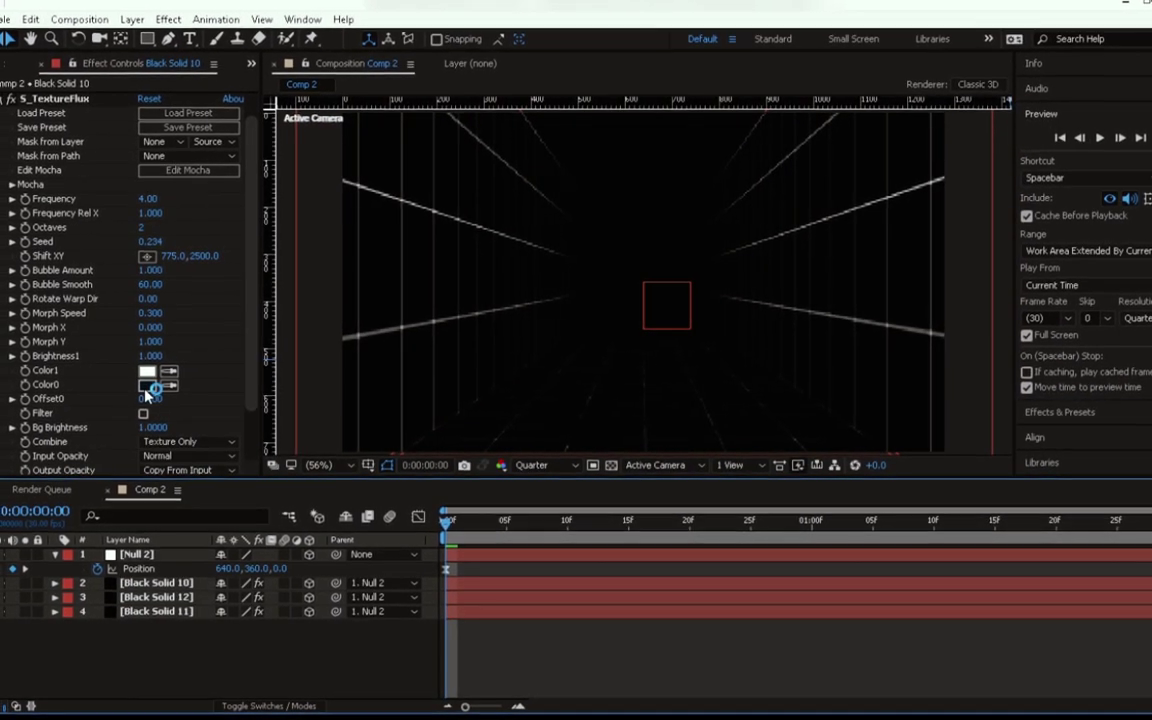
{"action": "left_click", "coordinate": [146, 384]}
{"action": "left_click_drag", "start_coordinate": [265, 255], "coordinate": [266, 172]}
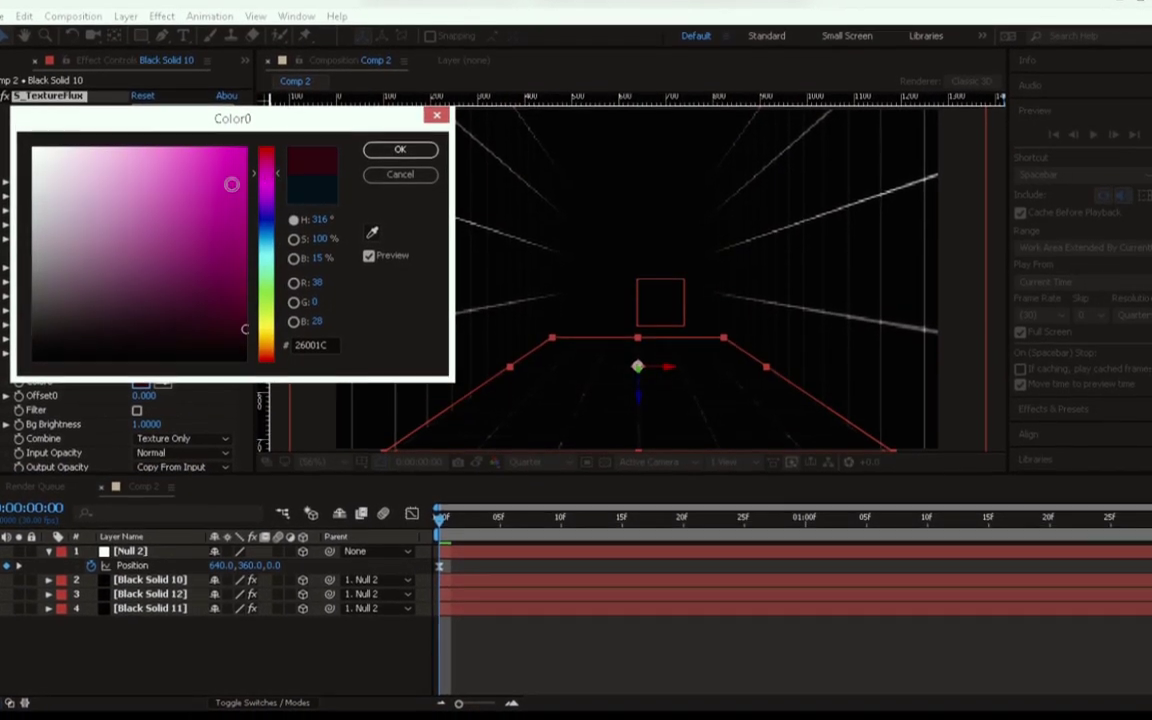
{"action": "left_click", "coordinate": [231, 184]}
{"action": "left_click", "coordinate": [400, 149]}
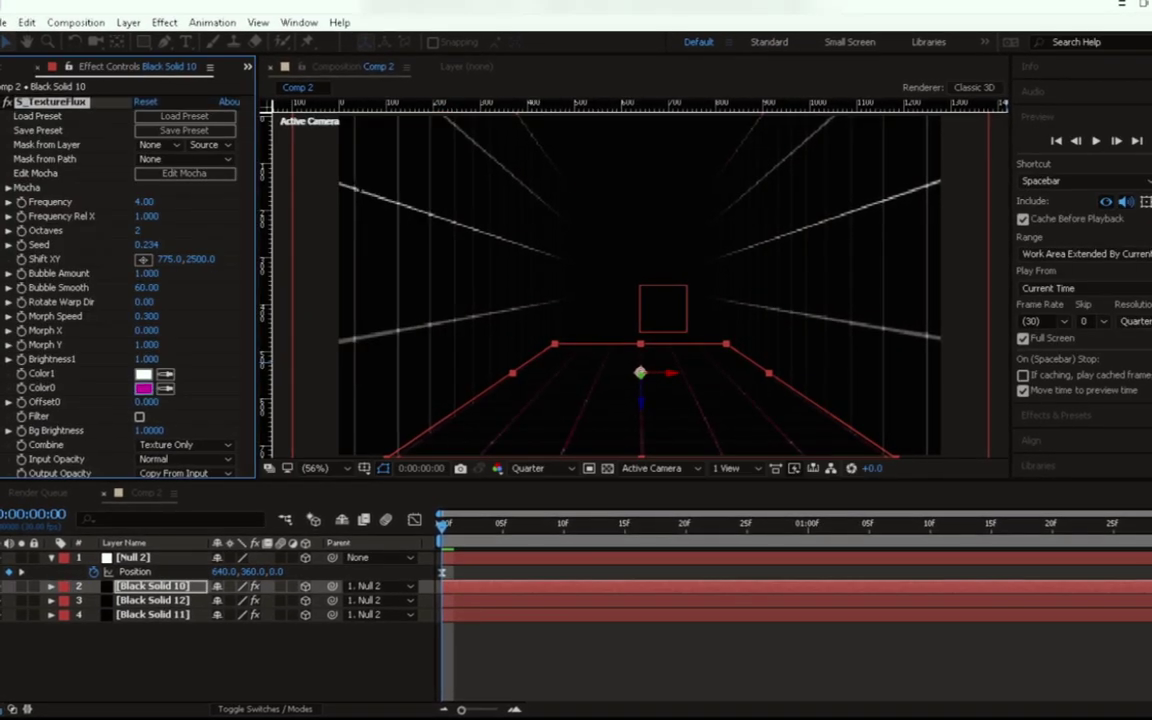
- Apply the S_Rays effect to Black Solid 10
{"action": "key", "text": "ctrl+grave"}
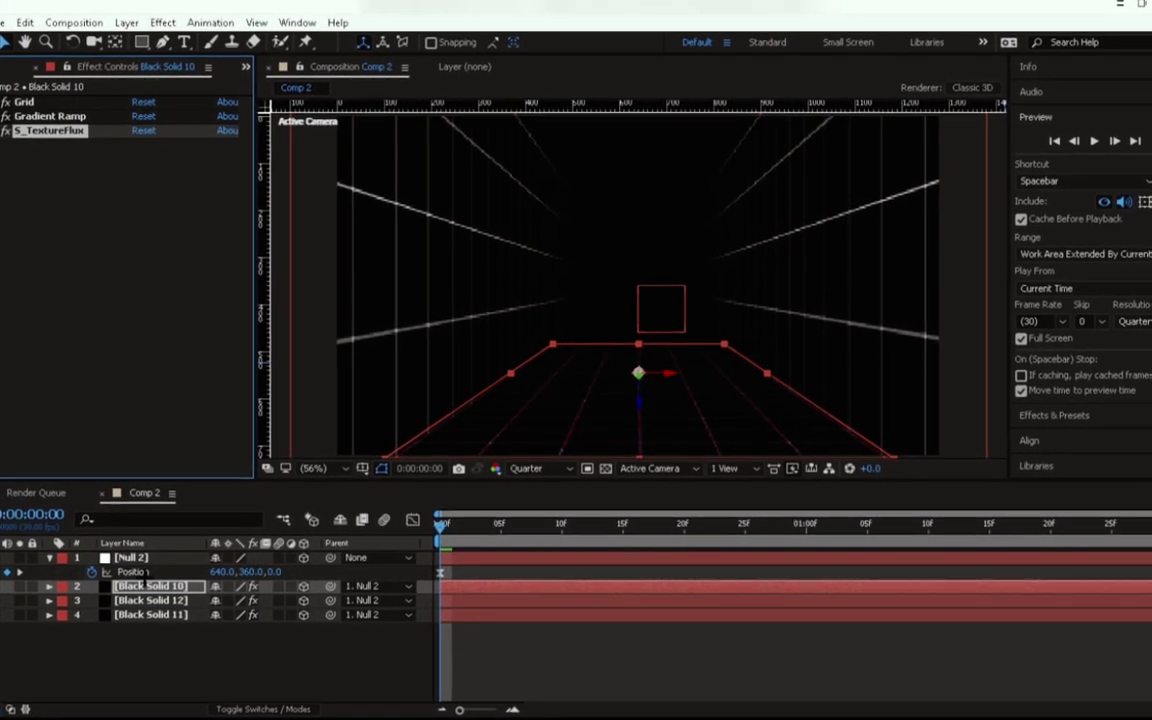
{"action": "key", "text": "ctrl+space"}
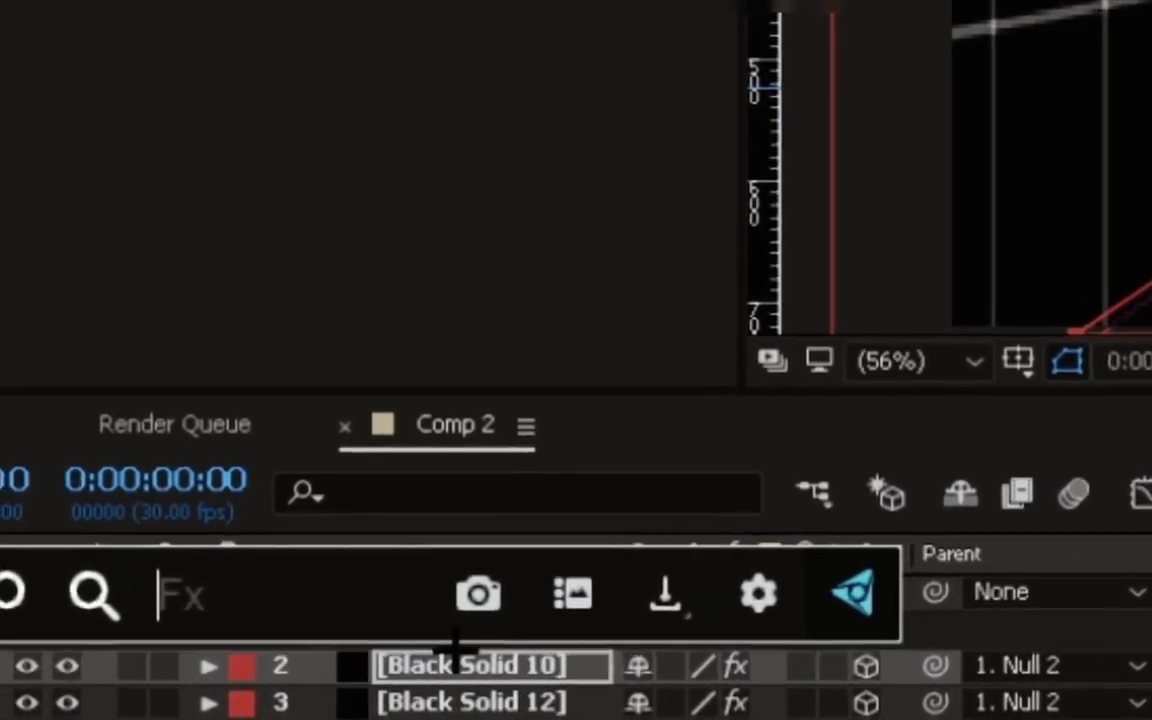
{"action": "type", "text": "s_tex"}
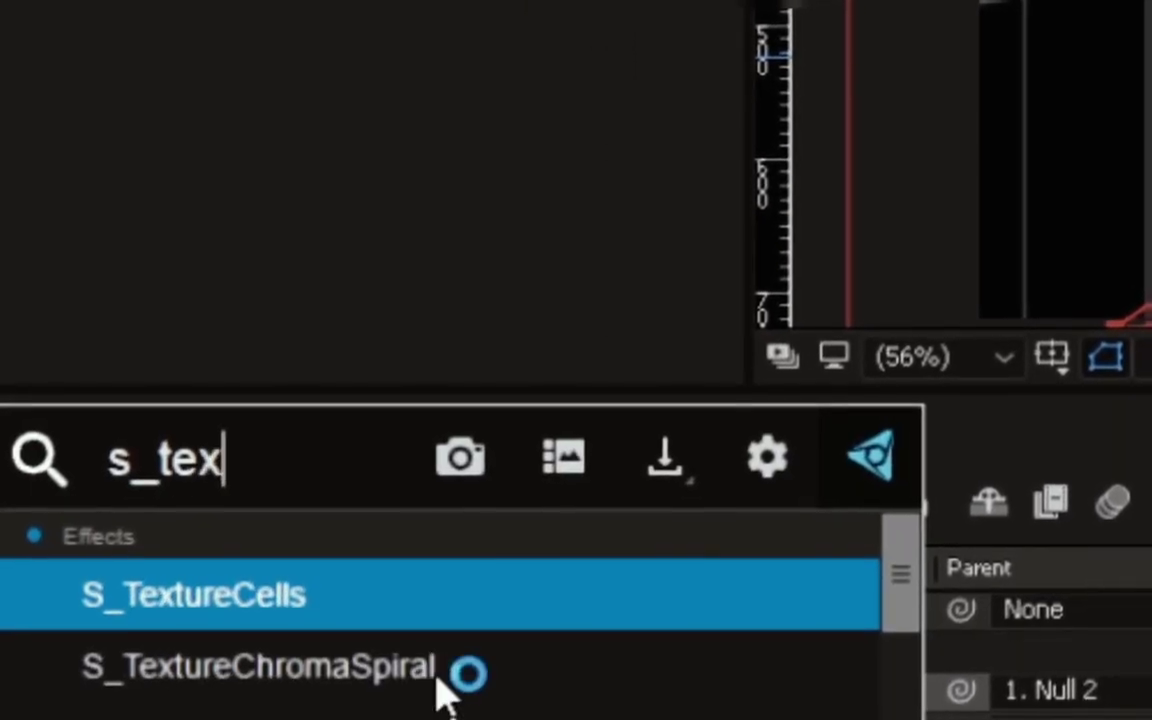
{"action": "key", "text": "BackSpace"}
{"action": "key", "text": "BackSpace"}
{"action": "key", "text": "BackSpace"}
{"action": "type", "text": "ray"}
{"action": "key", "text": "Return"}
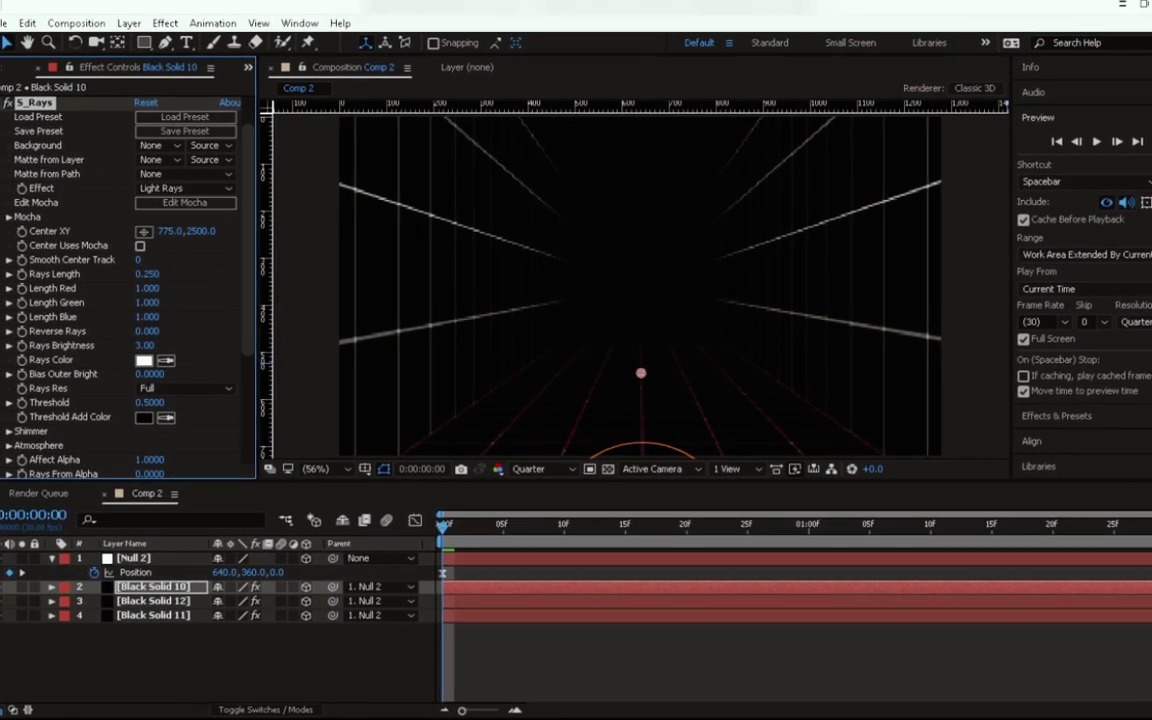
- Move the S_Rays centre near 769.6, 2099.0 and set Rays Length to 0.423
{"action": "key", "text": "period"}
{"action": "key", "text": "period"}
{"action": "key", "text": "period"}
{"action": "left_click", "coordinate": [320, 463]}
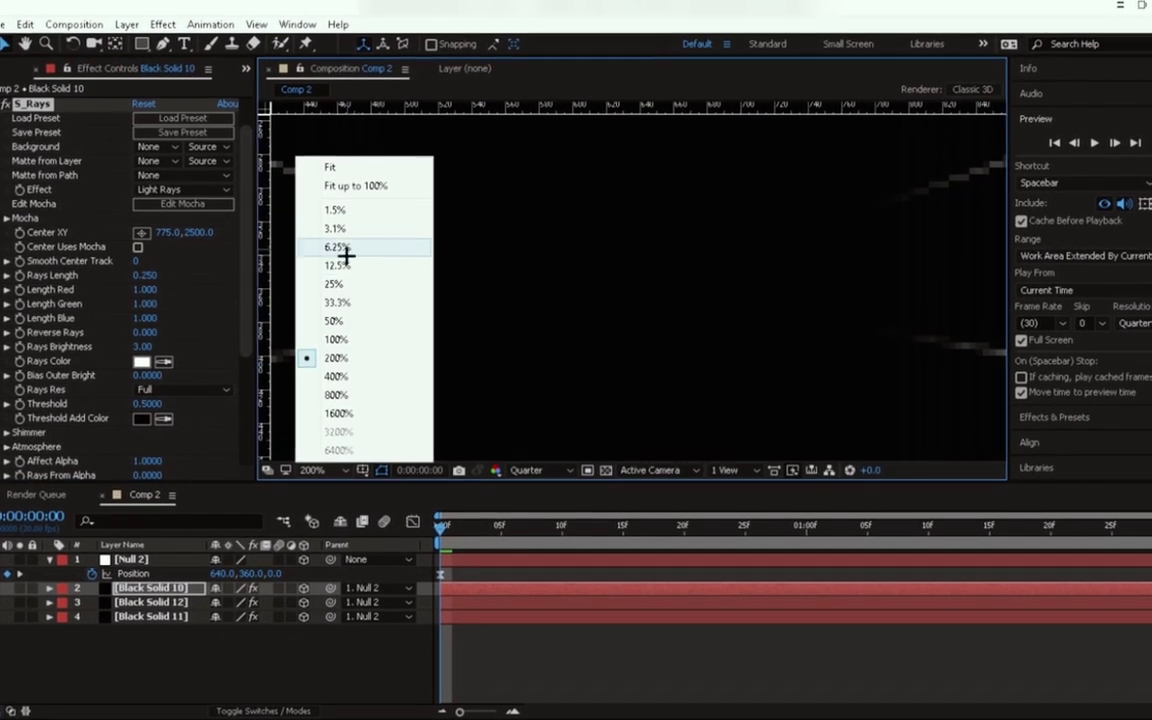
{"action": "left_click", "coordinate": [334, 270]}
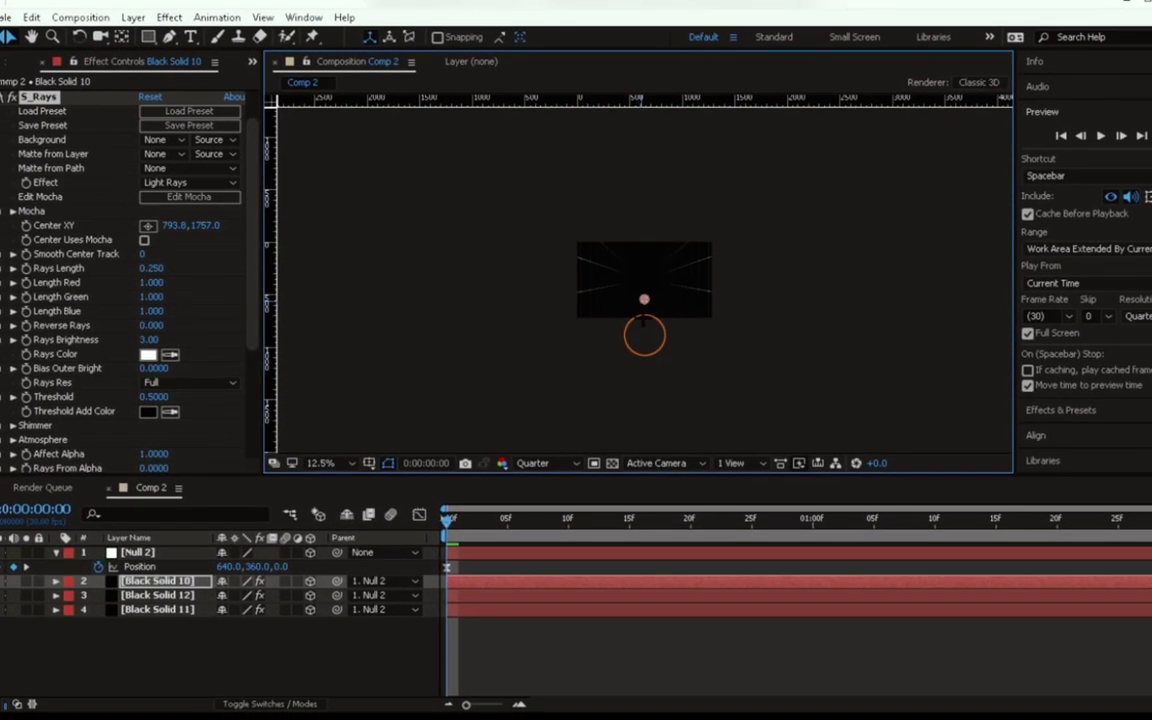
{"action": "left_click_drag", "start_coordinate": [643, 321], "coordinate": [644, 331]}
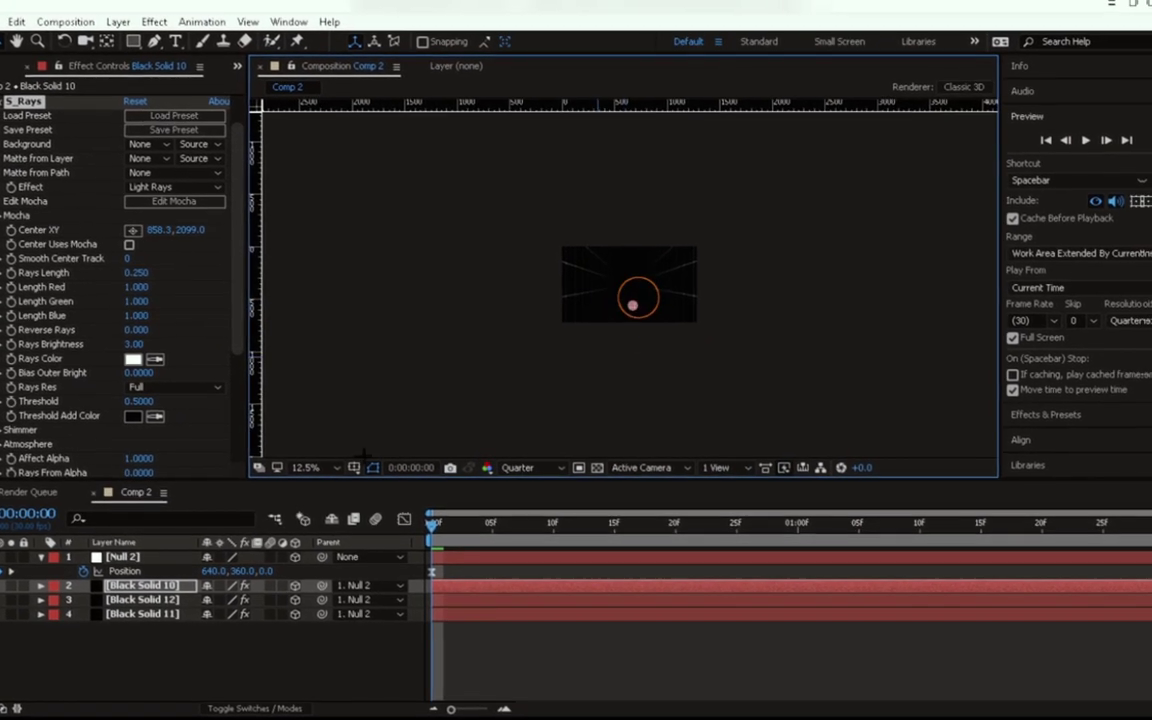
{"action": "left_click", "coordinate": [306, 467]}
{"action": "left_click", "coordinate": [347, 179]}
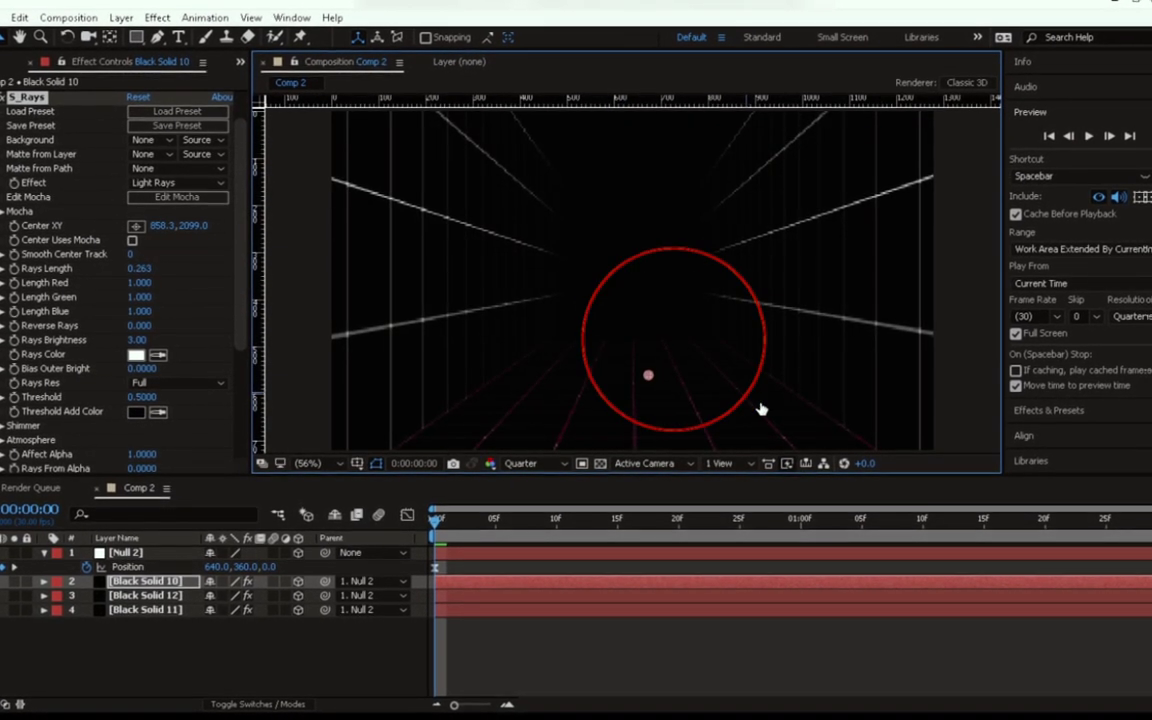
{"action": "left_click_drag", "start_coordinate": [760, 409], "coordinate": [735, 429]}
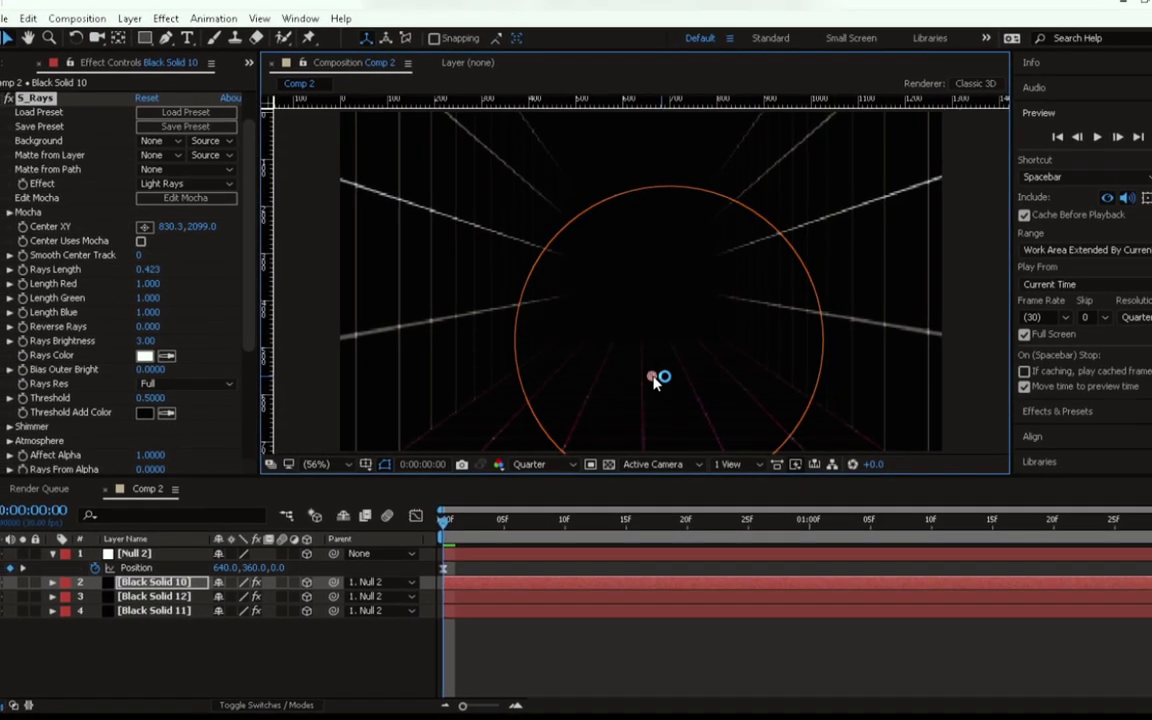
{"action": "left_click_drag", "start_coordinate": [655, 380], "coordinate": [630, 383]}
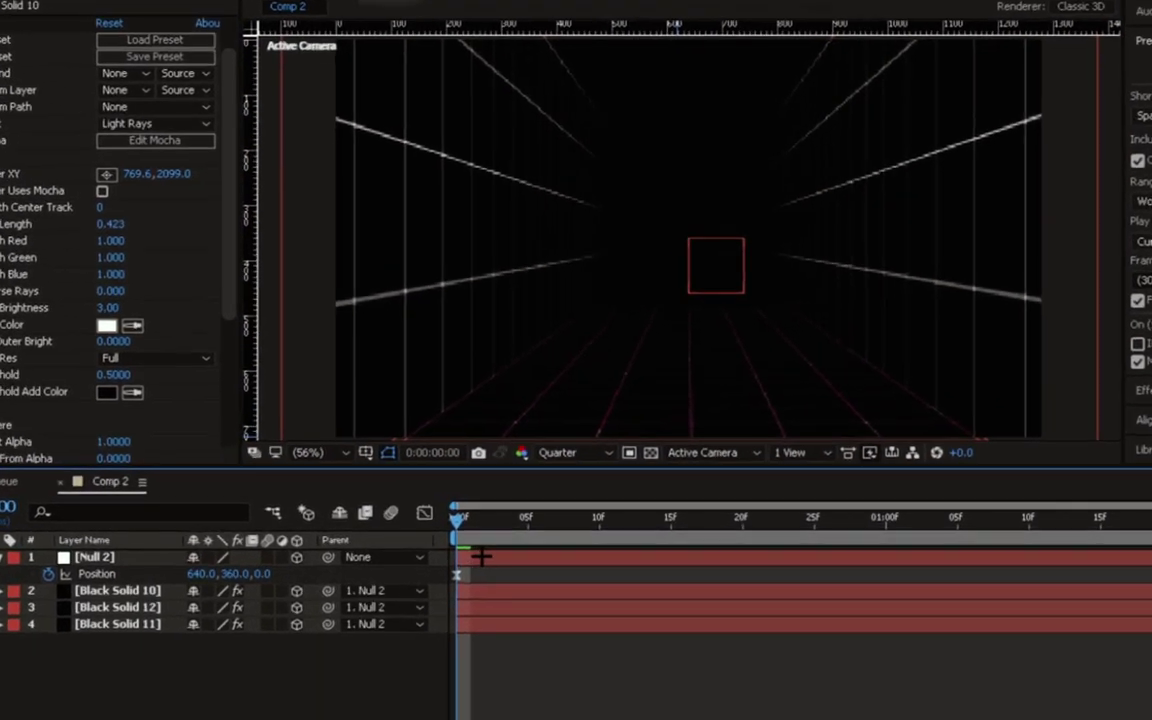
- Apply Glow to Black Solid 10 after S_Rays and collapse its effect list
{"action": "left_click", "coordinate": [473, 590]}
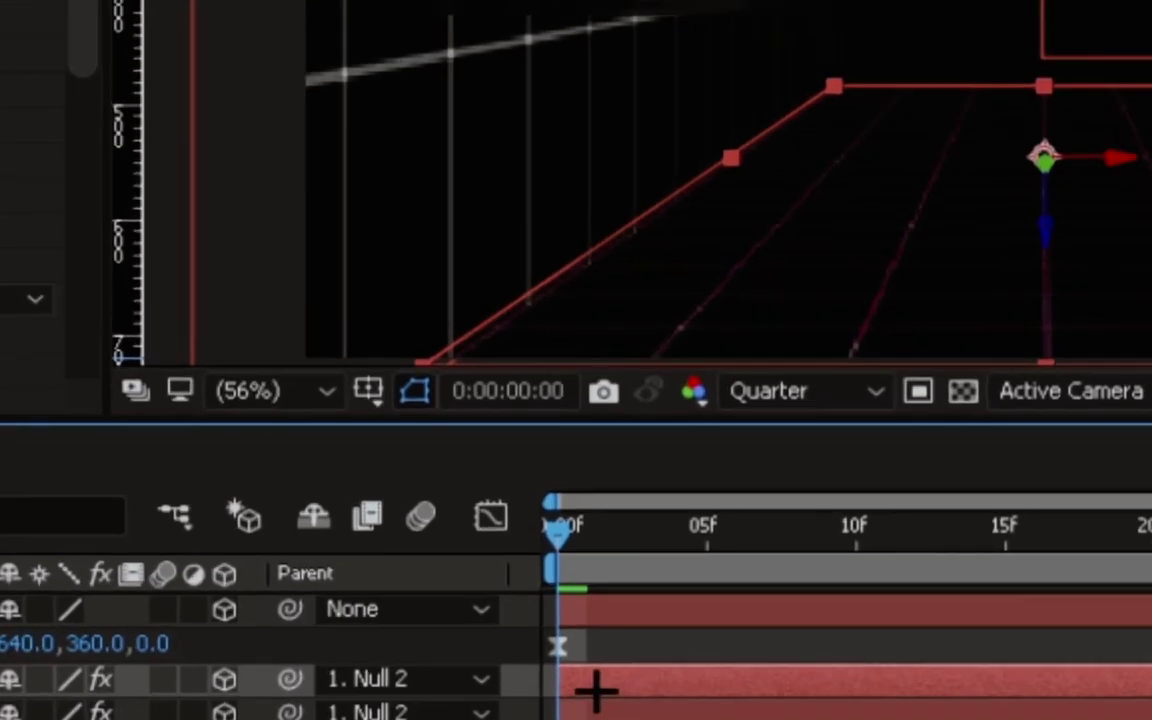
{"action": "key", "text": "ctrl+space"}
{"action": "type", "text": "gl"}
{"action": "key", "text": "Return"}
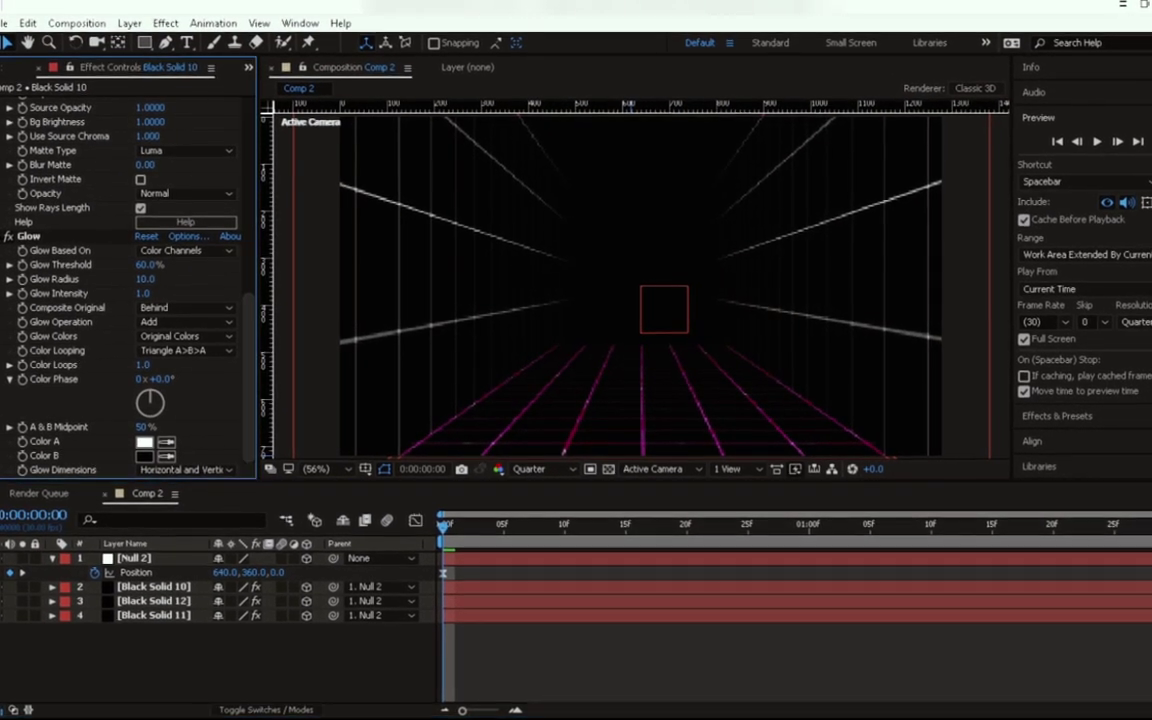
{"action": "scroll", "coordinate": [200, 300], "scroll_direction": "up", "scroll_amount": 3}
{"action": "scroll", "coordinate": [200, 300], "scroll_direction": "up", "scroll_amount": 2}
{"action": "scroll", "coordinate": [230, 260], "scroll_direction": "up", "scroll_amount": 2}
{"action": "scroll", "coordinate": [244, 196], "scroll_direction": "up", "scroll_amount": 3}
{"action": "scroll", "coordinate": [244, 196], "scroll_direction": "up", "scroll_amount": 5}
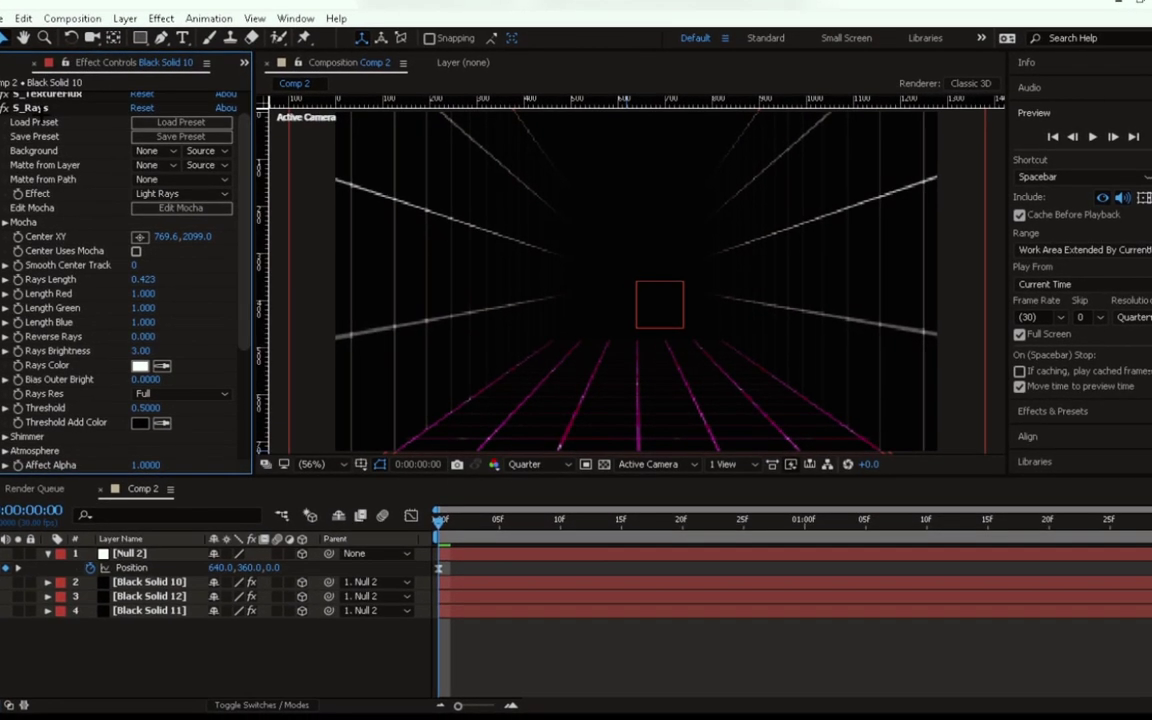
{"action": "left_click", "coordinate": [38, 103]}
{"action": "left_click", "coordinate": [9, 140]}
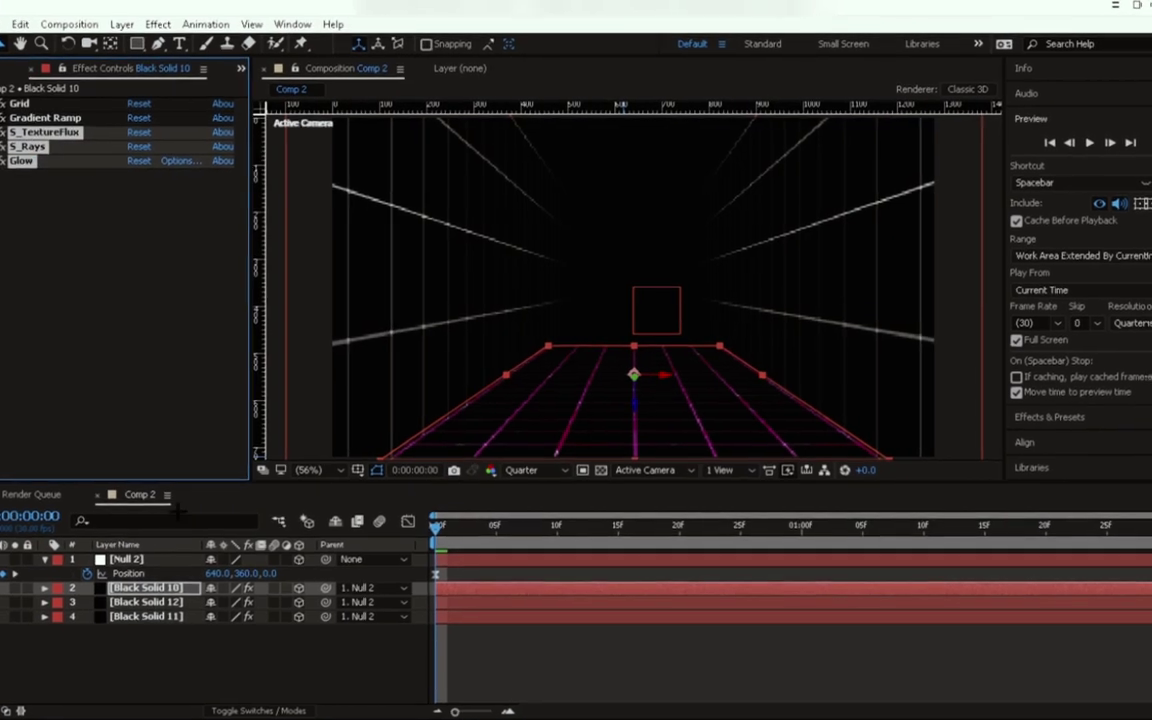
- Copy the floor's effects onto Black Solid 12 and 11, then restore Full preview resolution
{"action": "left_click", "coordinate": [147, 602]}
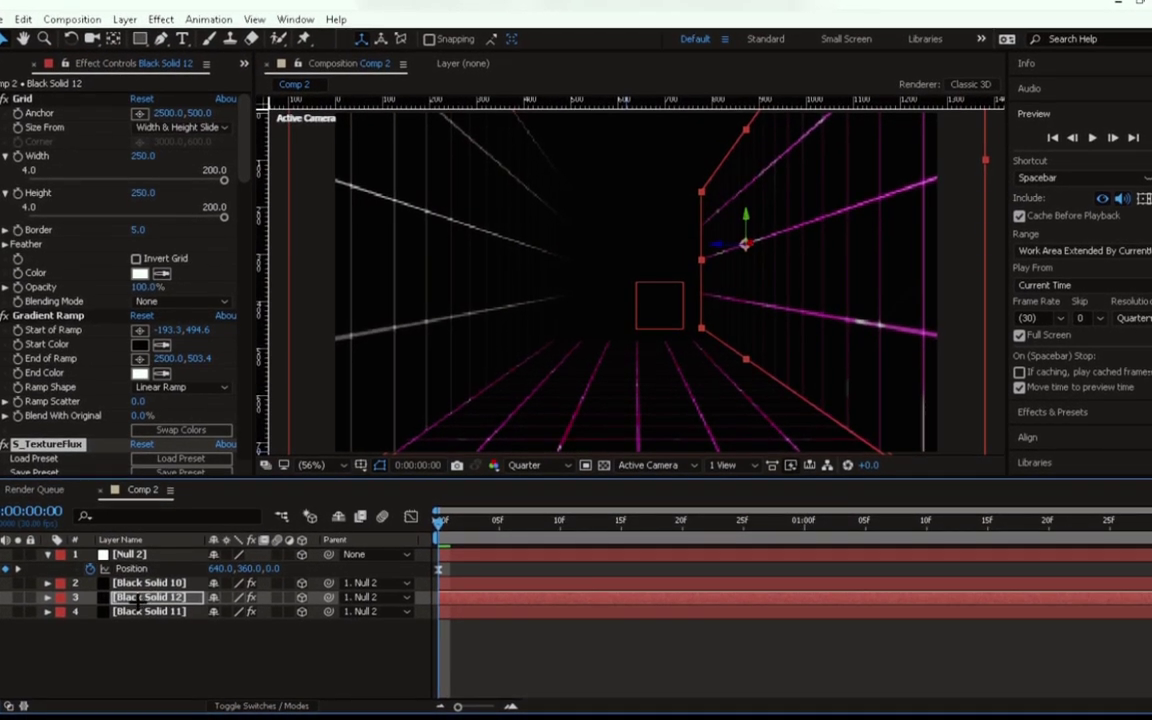
{"action": "left_click", "coordinate": [145, 611]}
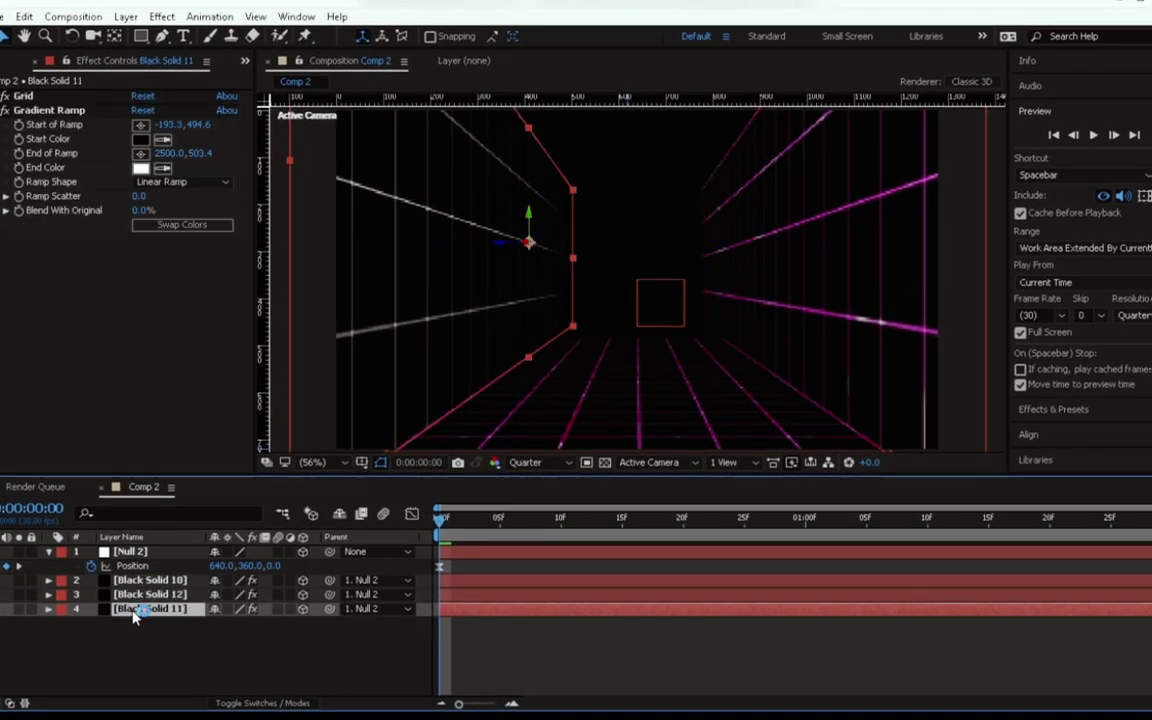
{"action": "left_click", "coordinate": [180, 655]}
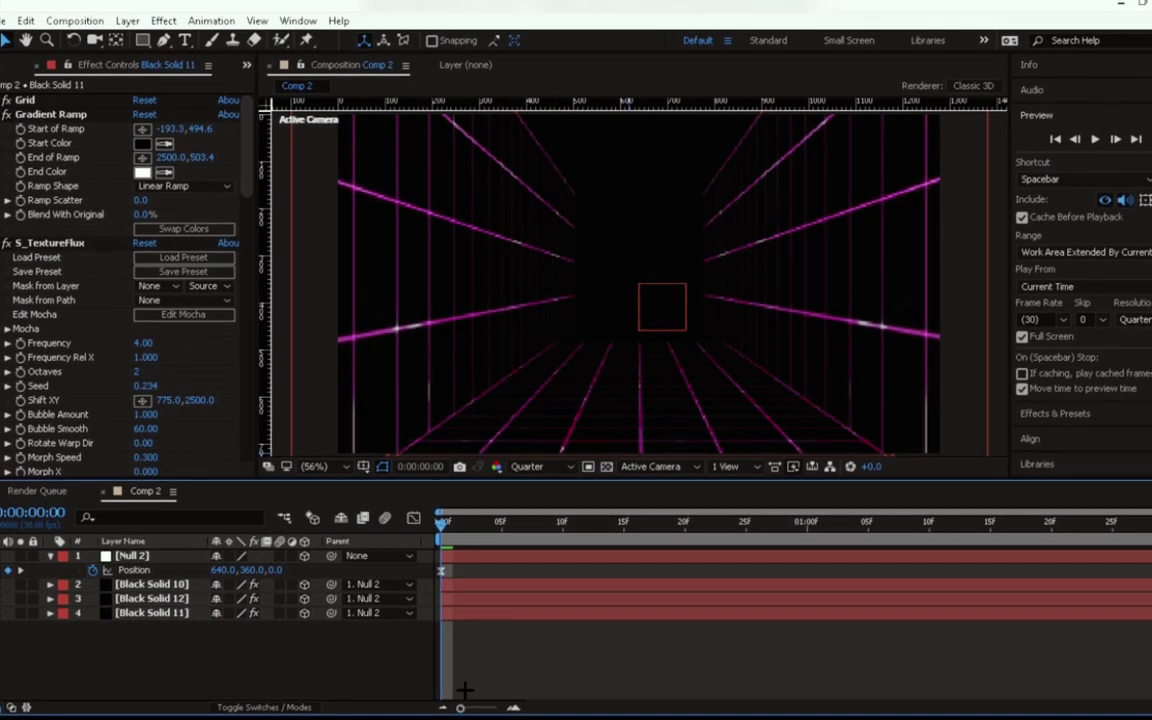
{"action": "left_click", "coordinate": [529, 468]}
{"action": "left_click", "coordinate": [540, 440]}
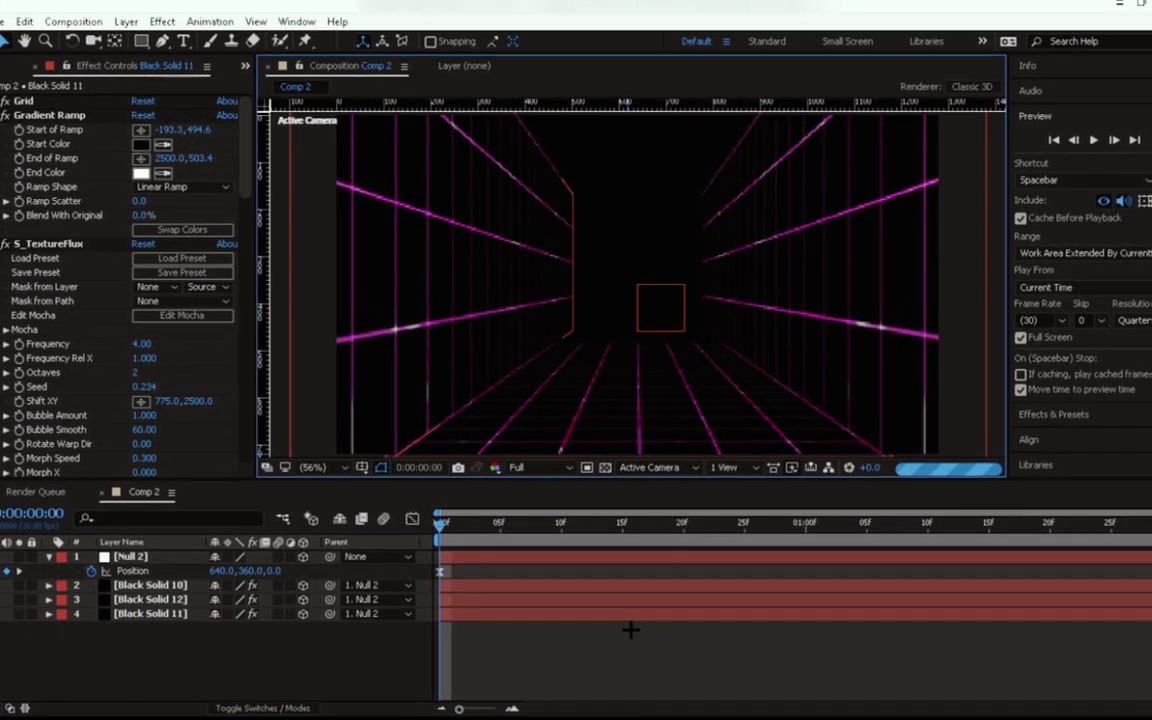